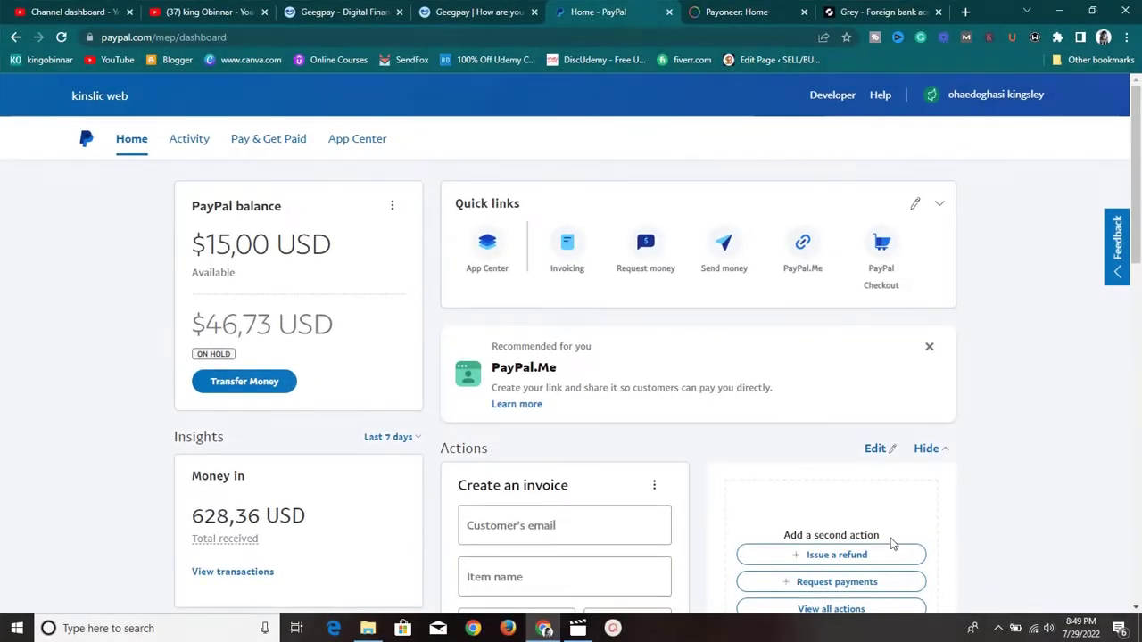
Glance over the PayPal dashboard balances, then switch to the Geegpay home page.
scroll(895, 563, "down", 2)
scroll(892, 560, "up", 2)
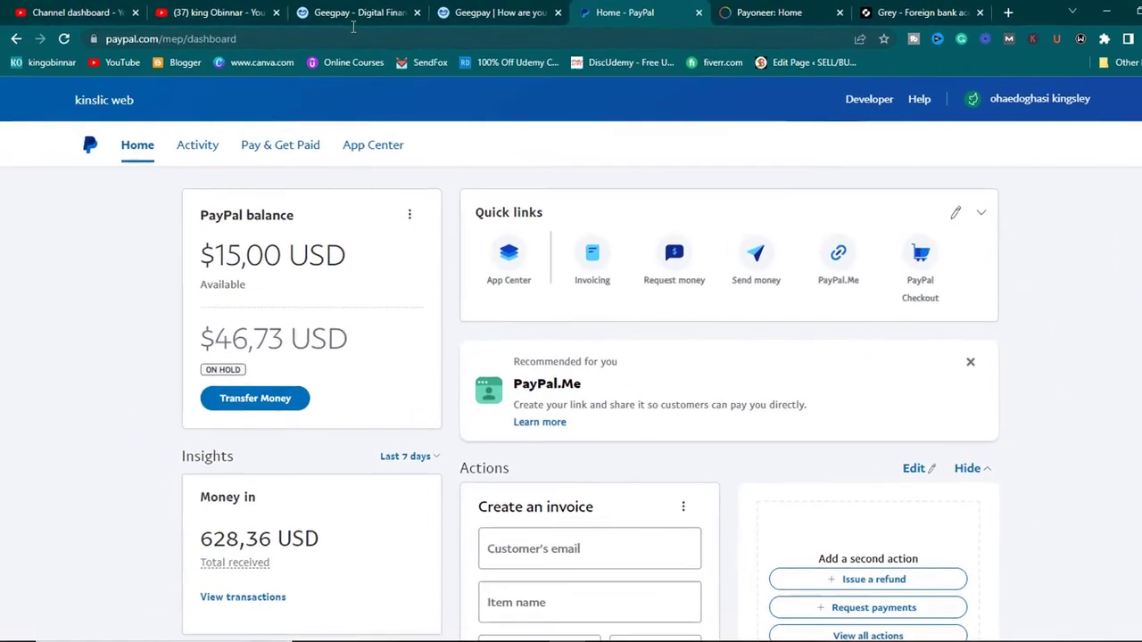
left_click(353, 18)
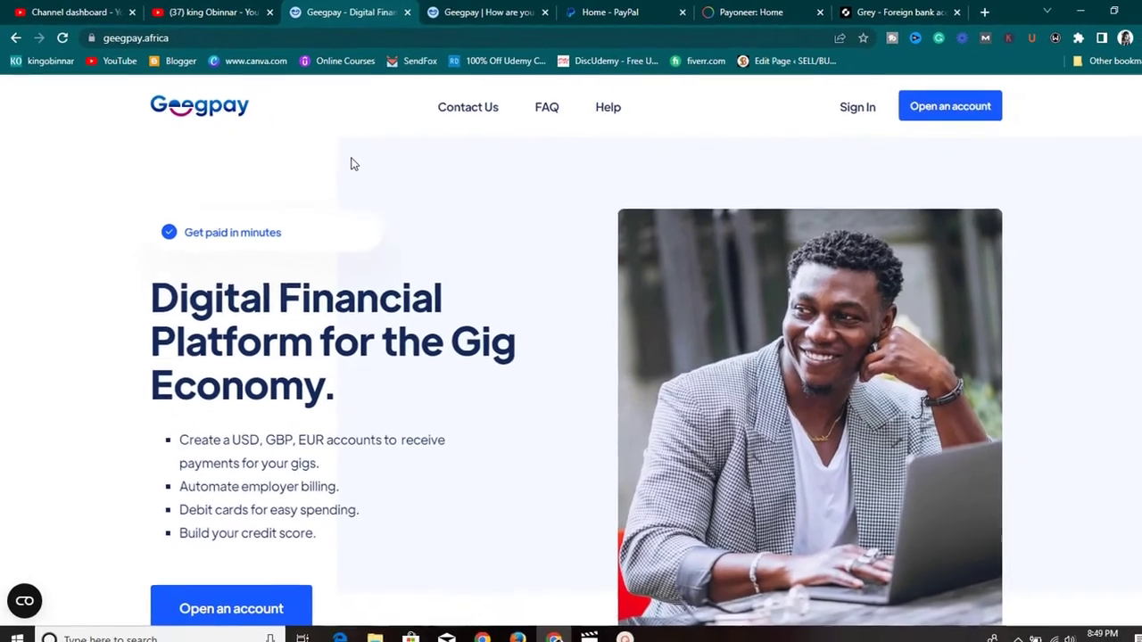
Scroll down the Geegpay landing page through the Virtual Account and feature sections.
scroll(345, 161, "down", 2)
scroll(345, 161, "up", 1)
scroll(344, 163, "down", 3)
scroll(346, 168, "down", 3)
scroll(347, 171, "down", 1)
scroll(348, 172, "down", 1)
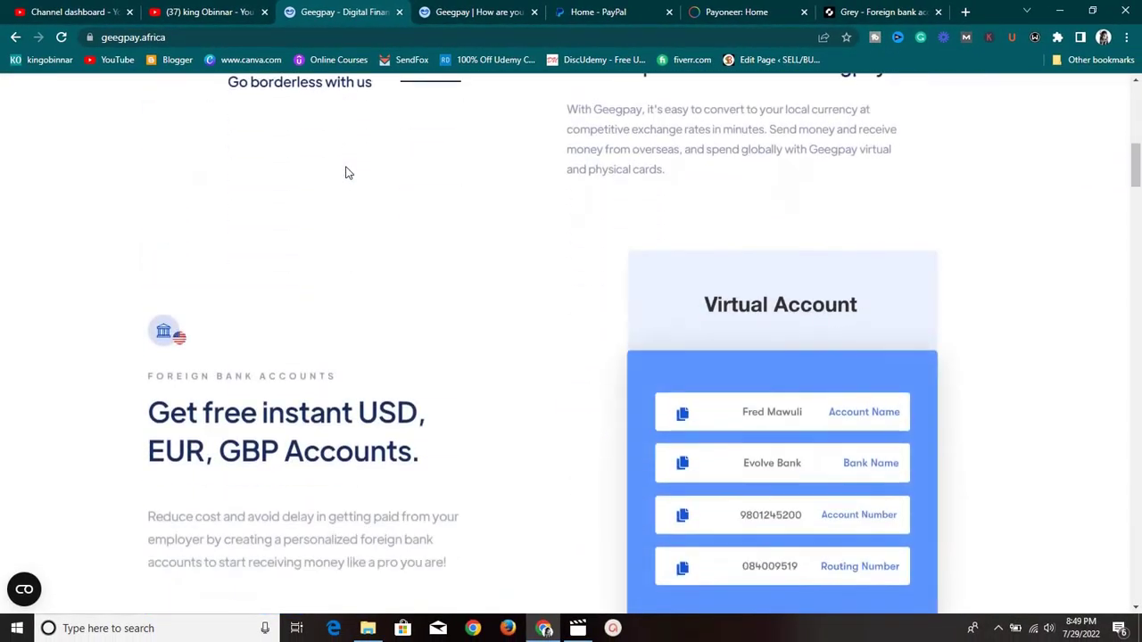
scroll(348, 172, "down", 2)
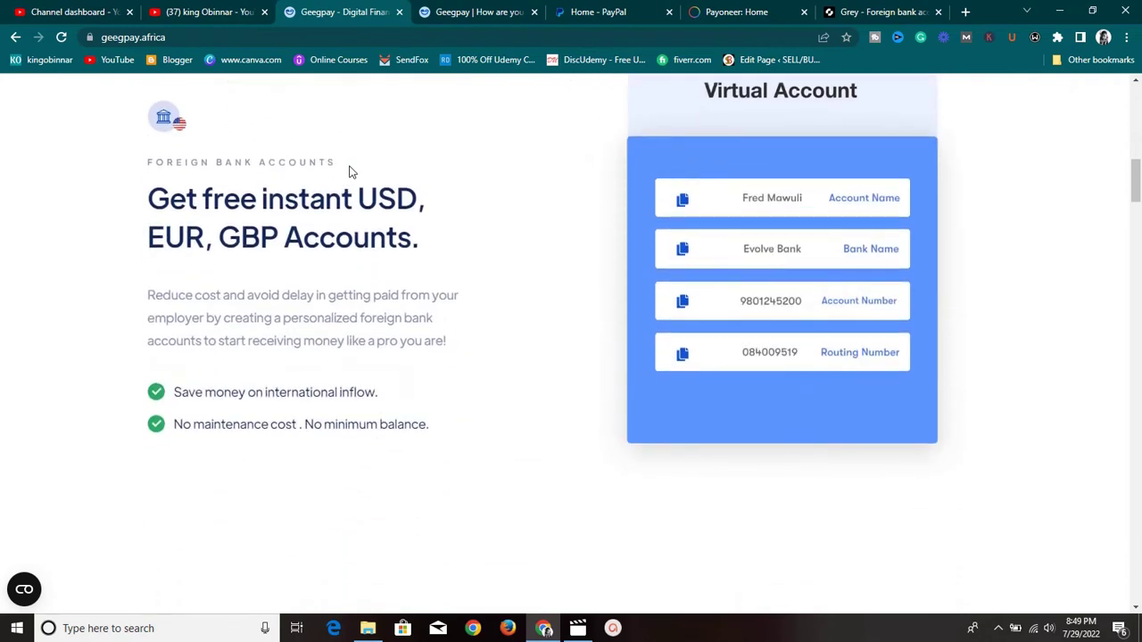
scroll(806, 180, "up", 2)
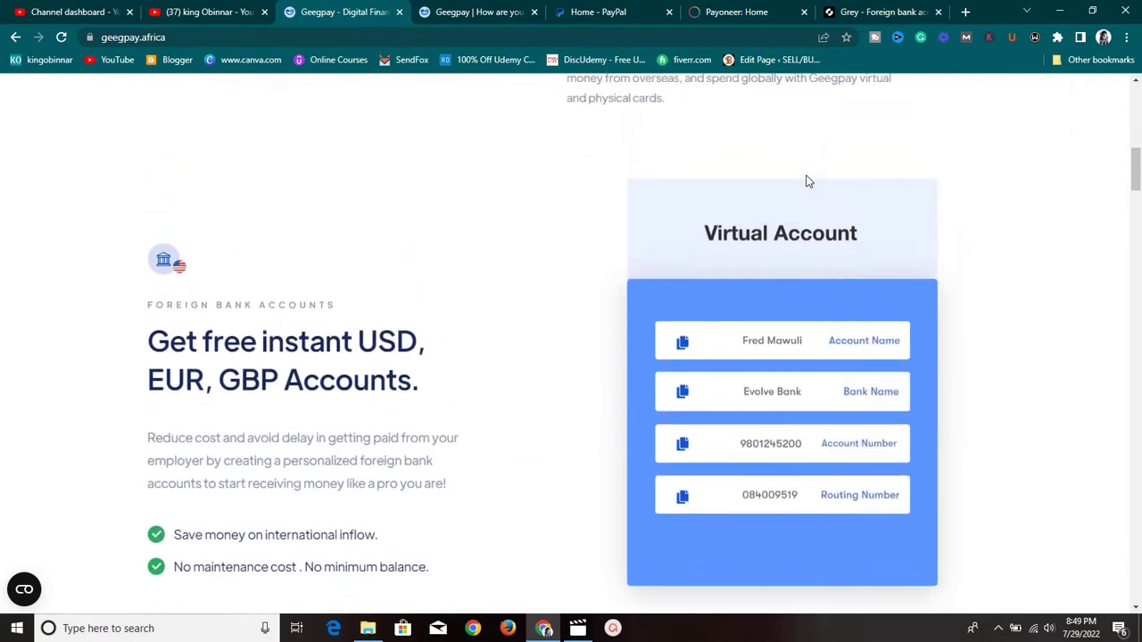
scroll(807, 181, "down", 1)
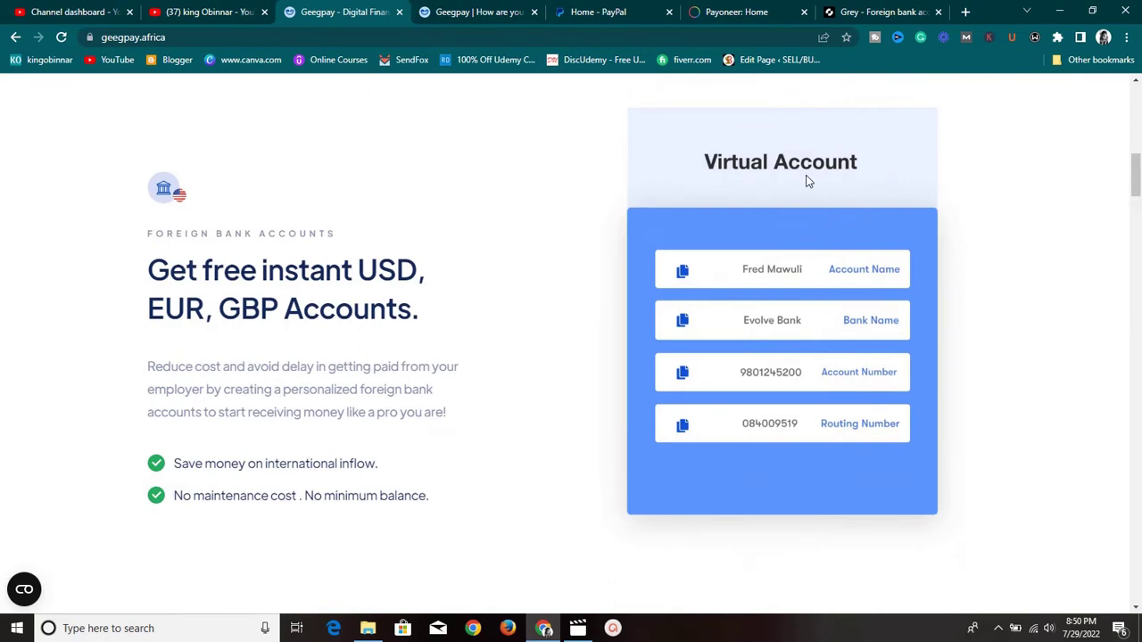
scroll(808, 181, "down", 4)
scroll(807, 185, "down", 2)
scroll(807, 187, "down", 1)
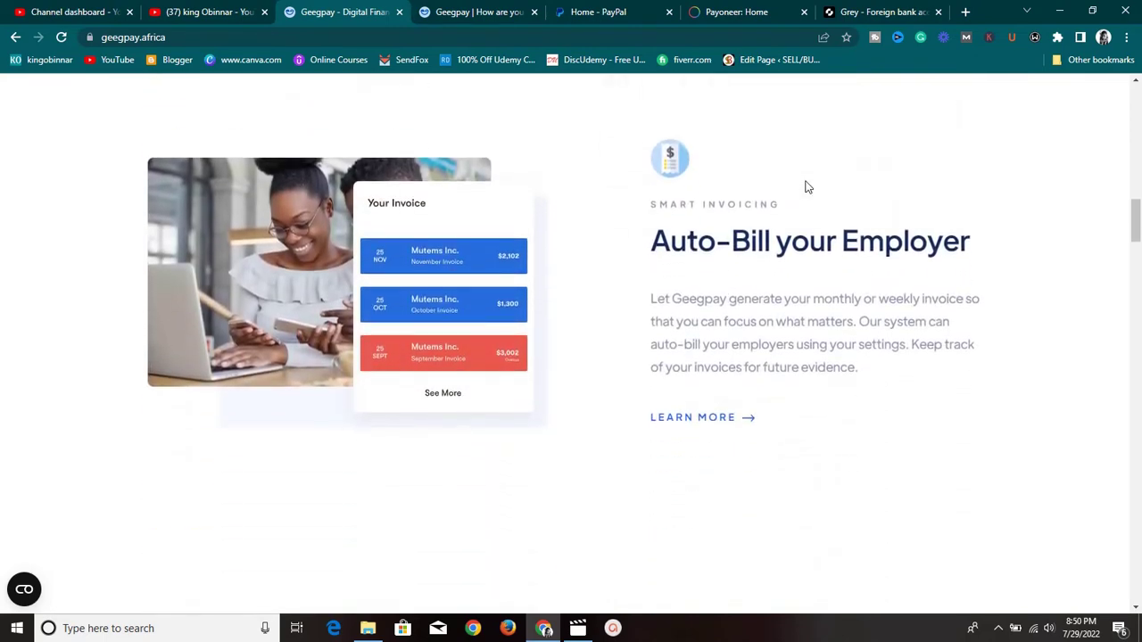
scroll(806, 187, "down", 1)
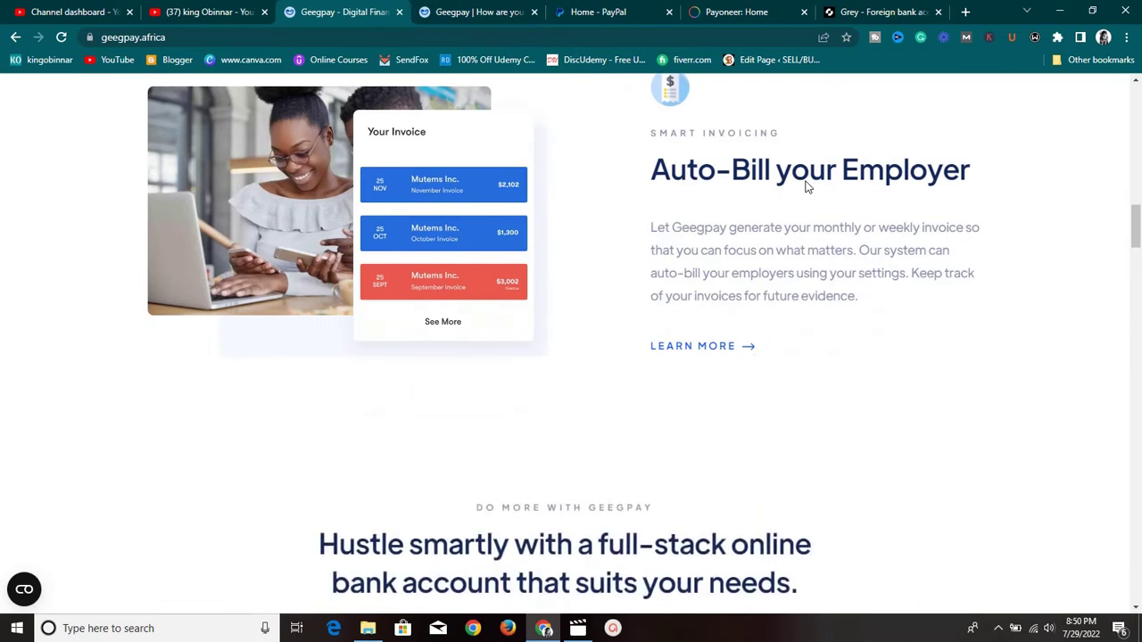
scroll(806, 186, "down", 1)
scroll(806, 181, "down", 2)
scroll(805, 181, "down", 2)
scroll(806, 182, "down", 2)
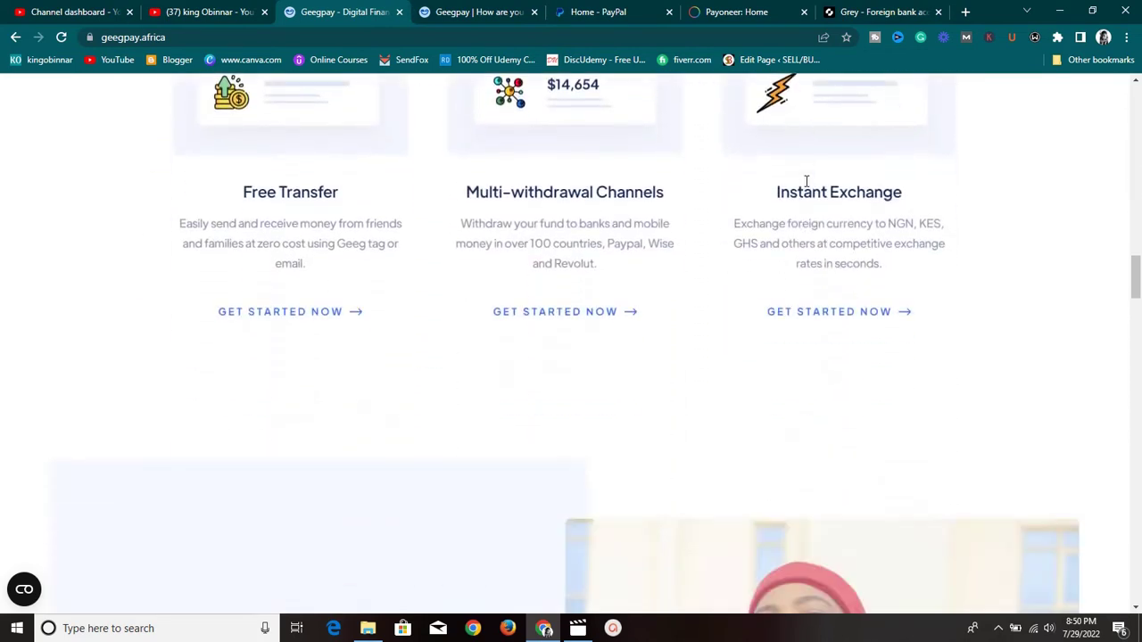
scroll(806, 182, "down", 2)
scroll(806, 183, "down", 2)
scroll(806, 185, "down", 2)
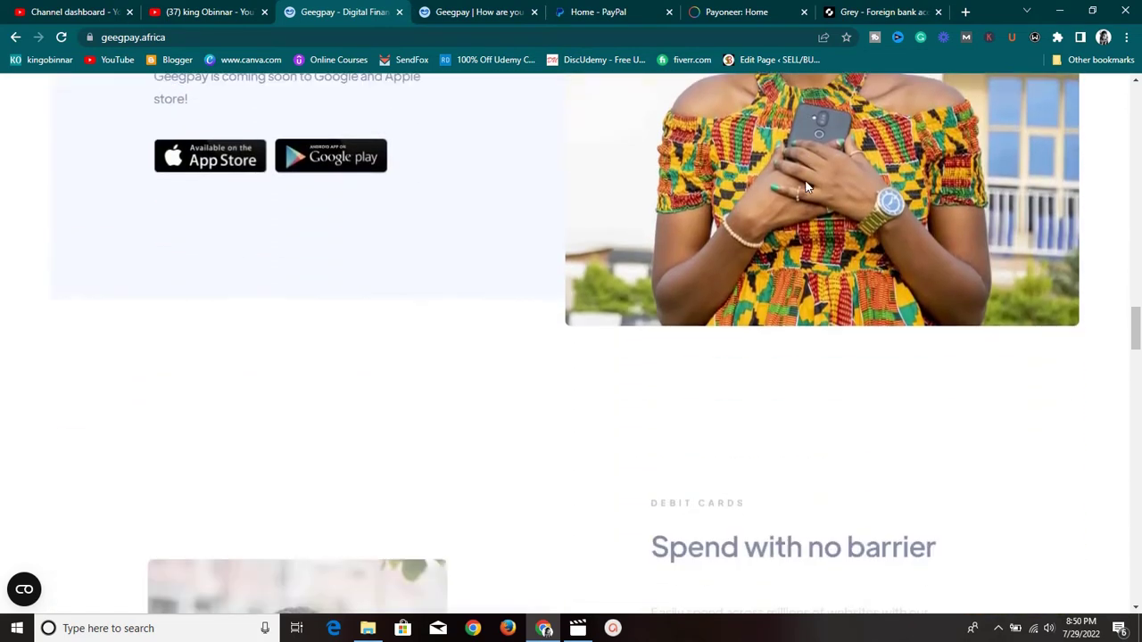
Scroll back up to the top of the Geegpay landing page.
scroll(805, 186, "up", 2)
scroll(802, 173, "up", 5)
scroll(803, 173, "up", 2)
scroll(801, 170, "up", 3)
scroll(795, 162, "up", 3)
scroll(780, 153, "up", 3)
scroll(772, 150, "up", 3)
scroll(766, 147, "up", 3)
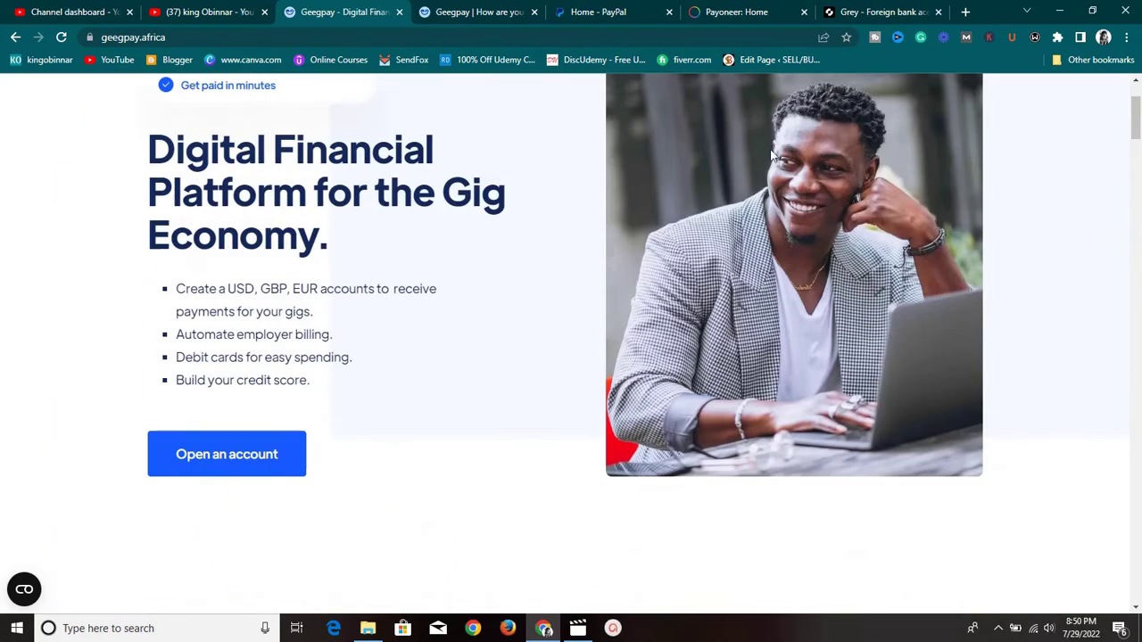
scroll(754, 134, "up", 2)
Return to PayPal and skim the Money in and Money out insights before returning to balances.
left_click(600, 9)
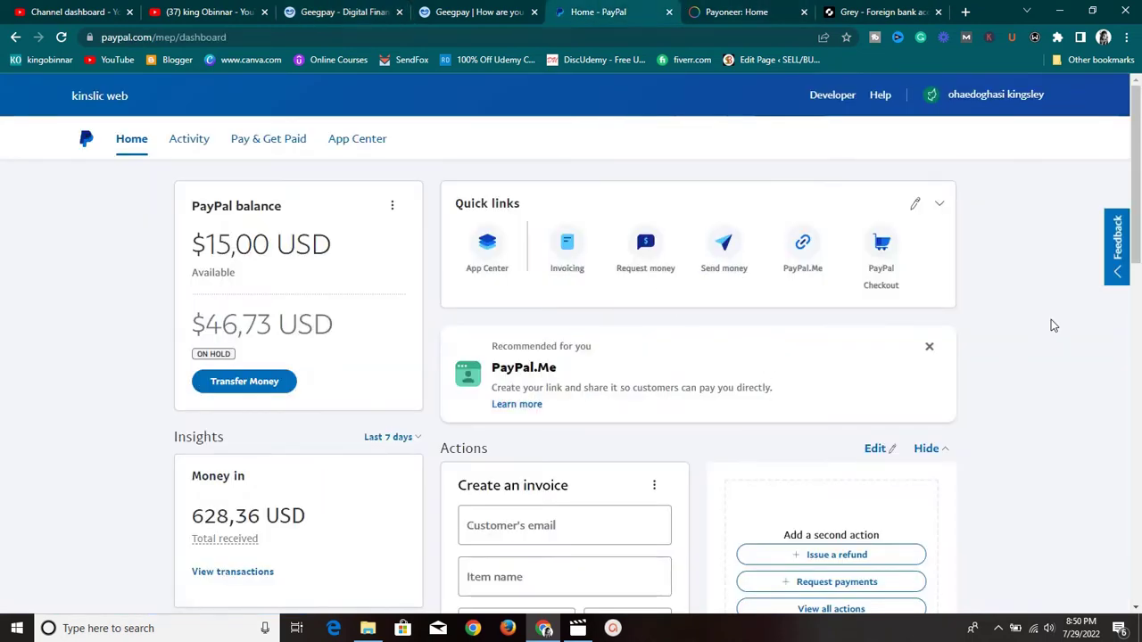
scroll(1040, 218, "down", 1)
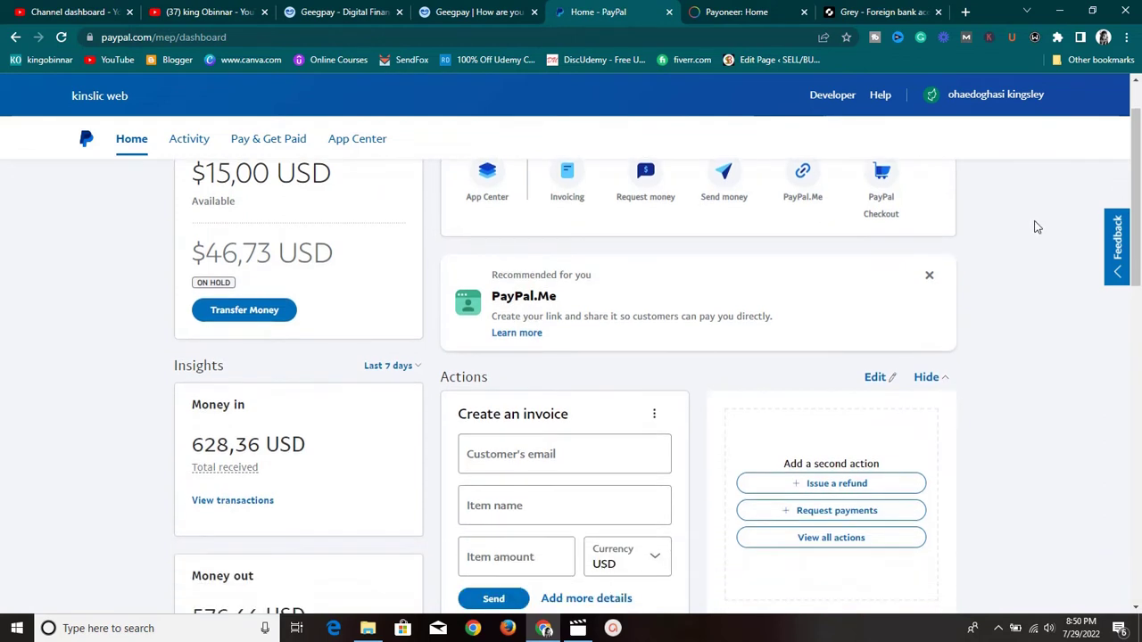
scroll(1038, 221, "up", 1)
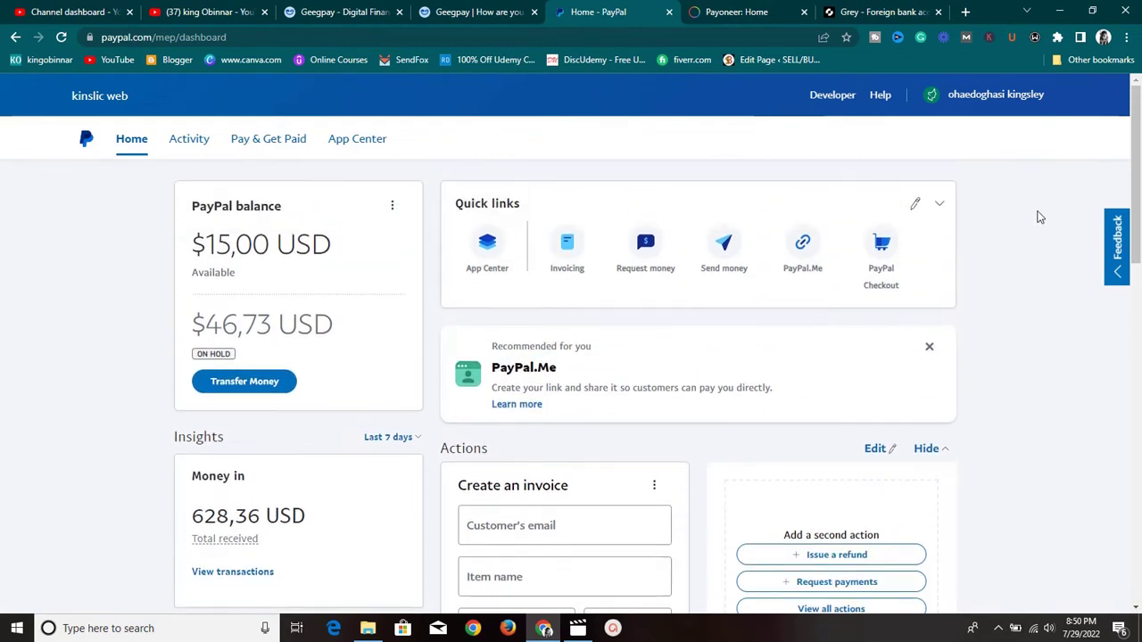
Open the Geegpay account dashboard and review its naira exchange rates for USD, GBP and EUR.
left_click(459, 12)
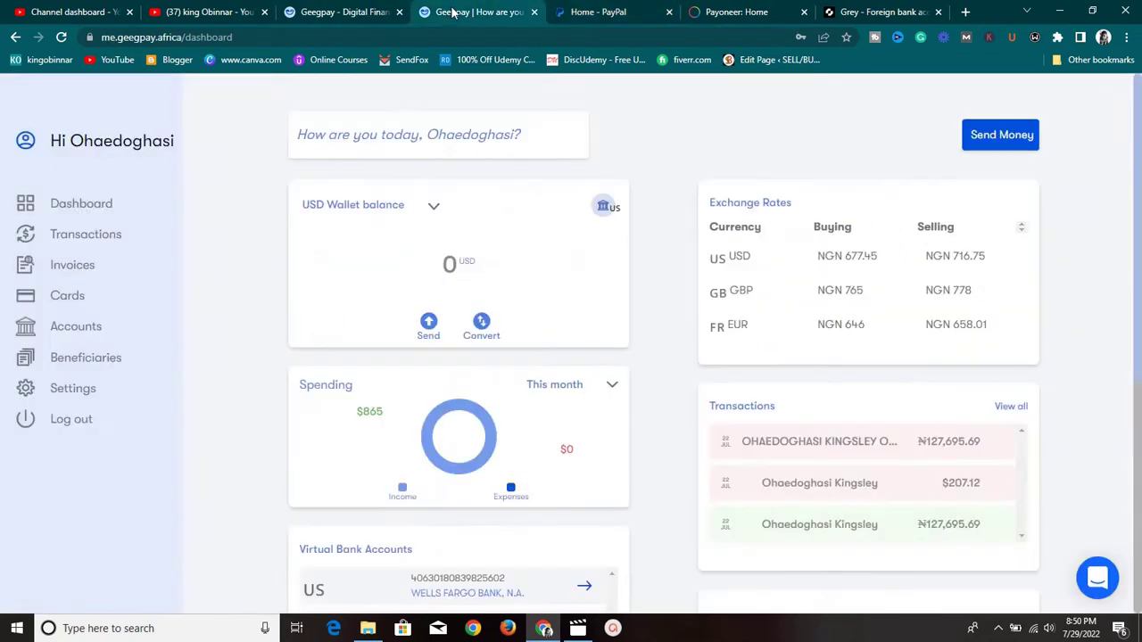
left_click(366, 12)
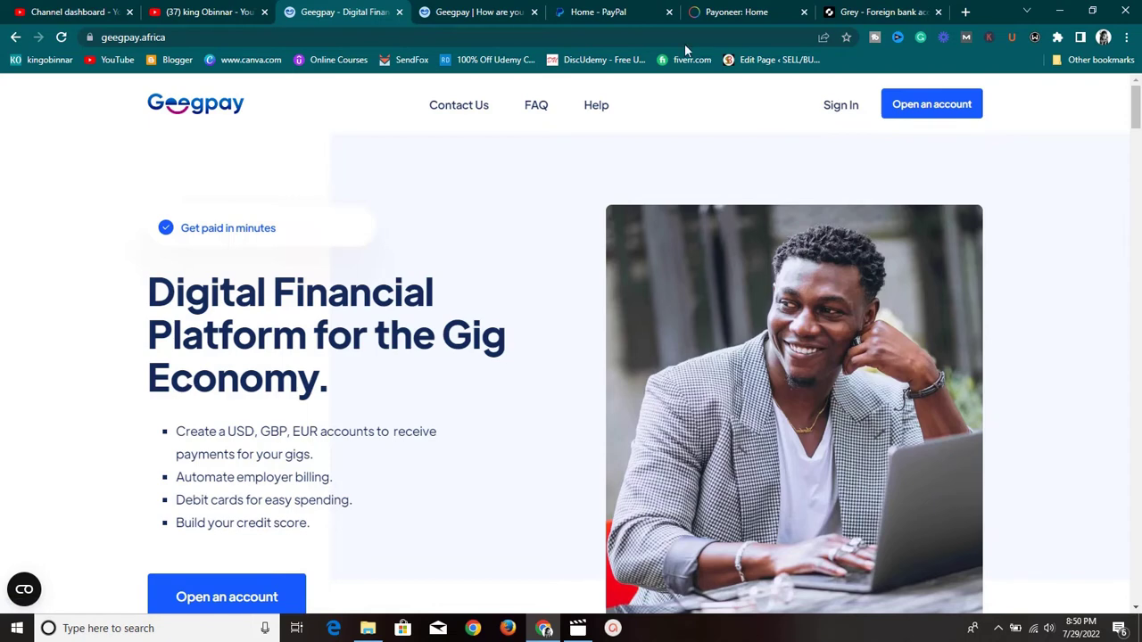
left_click(525, 10)
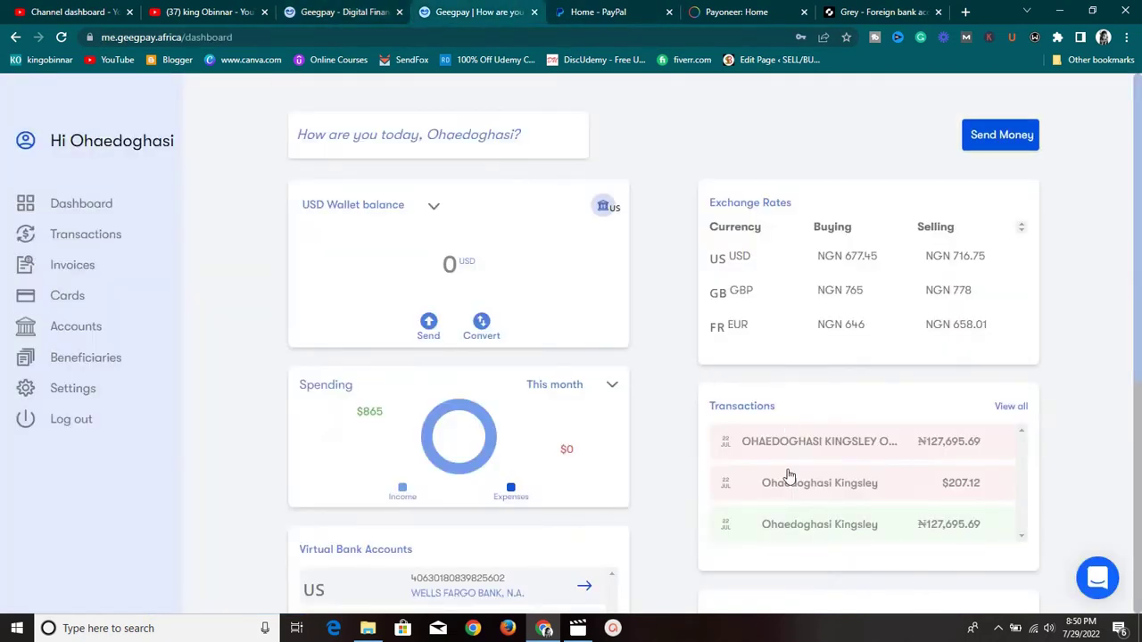
scroll(799, 517, "down", 3)
scroll(806, 520, "down", 2)
scroll(803, 512, "up", 3)
scroll(807, 482, "up", 2)
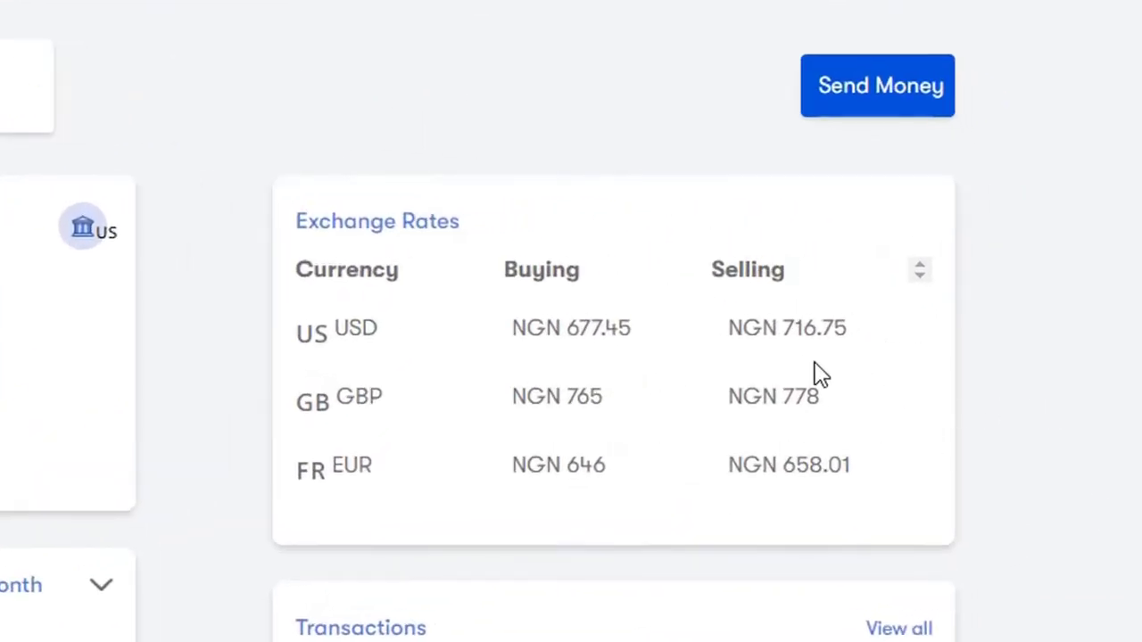
scroll(450, 140, "down", 2)
scroll(459, 141, "up", 2)
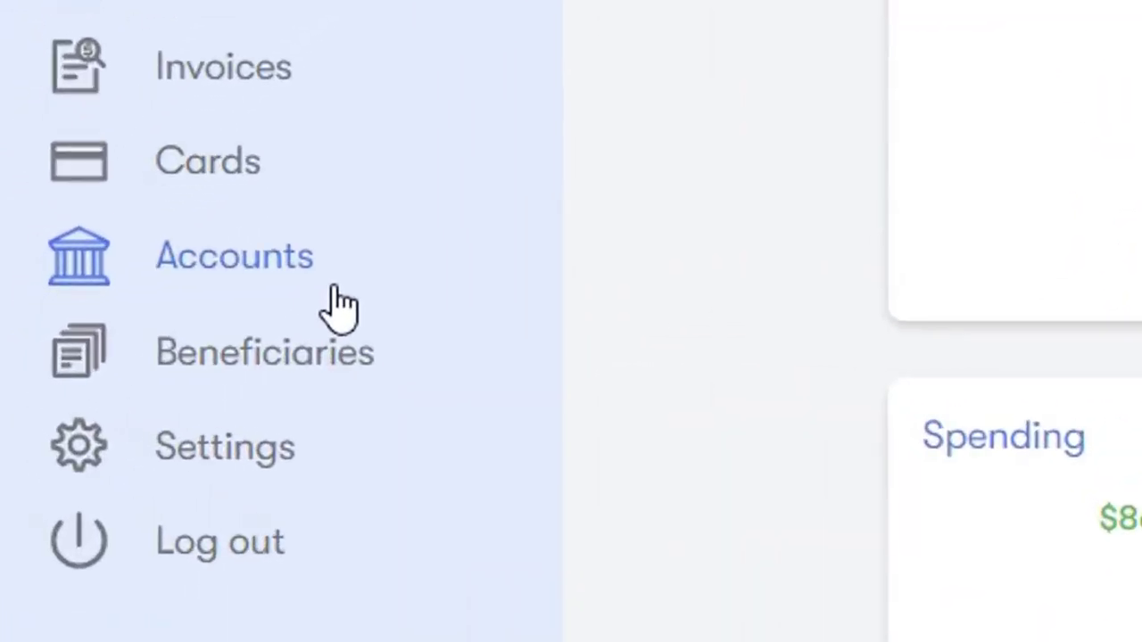
Open Geegpay's Virtual Bank Accounts and scroll through the USD, EUR and GBP account details.
left_click(207, 261)
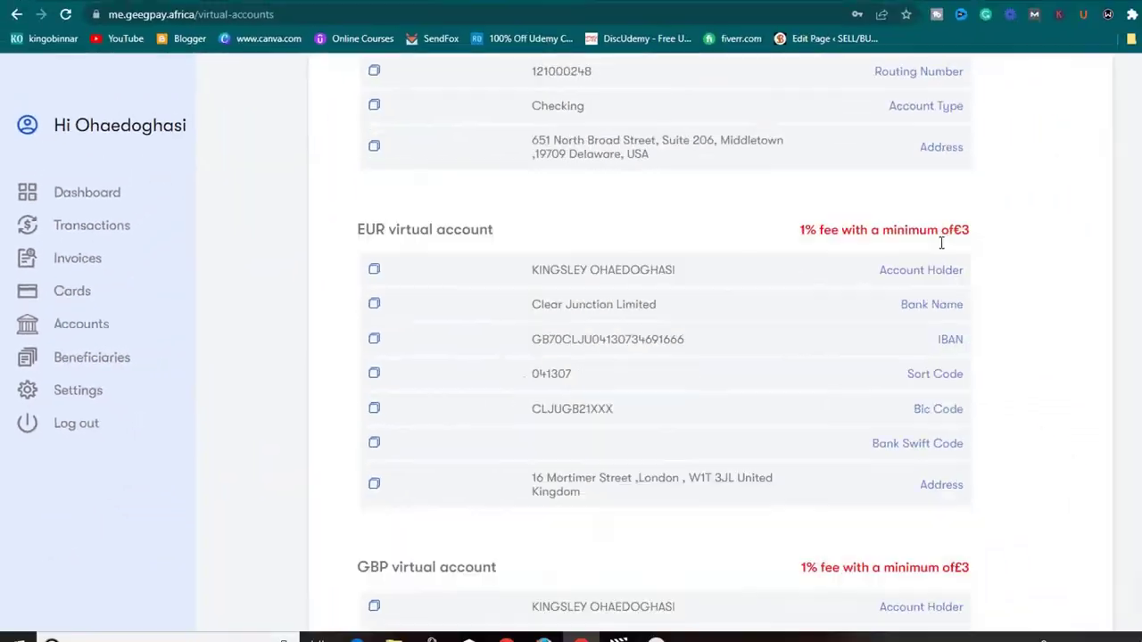
scroll(879, 270, "down", 2)
scroll(866, 270, "down", 2)
scroll(861, 269, "up", 5)
scroll(859, 267, "up", 2)
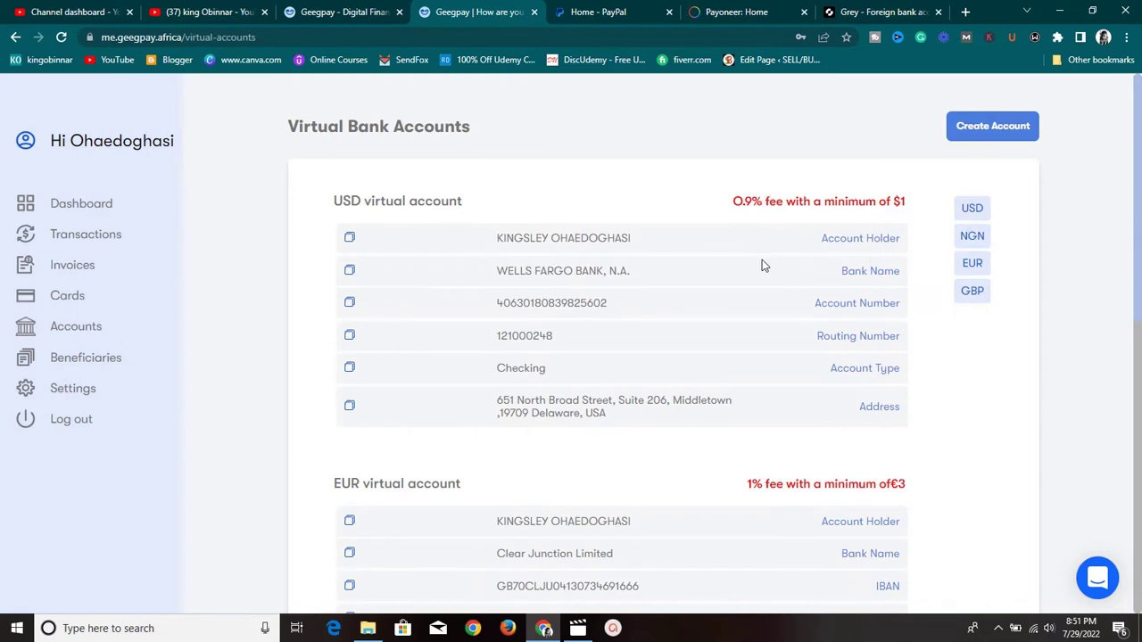
scroll(764, 223, "down", 1)
scroll(764, 224, "down", 3)
scroll(760, 233, "down", 2)
scroll(759, 233, "up", 5)
scroll(761, 234, "up", 1)
scroll(663, 284, "down", 1)
scroll(663, 284, "up", 1)
Back in PayPal, view the linked Wells Fargo and Community Federal Savings Bank accounts.
left_click(596, 9)
mouse_move(432, 153)
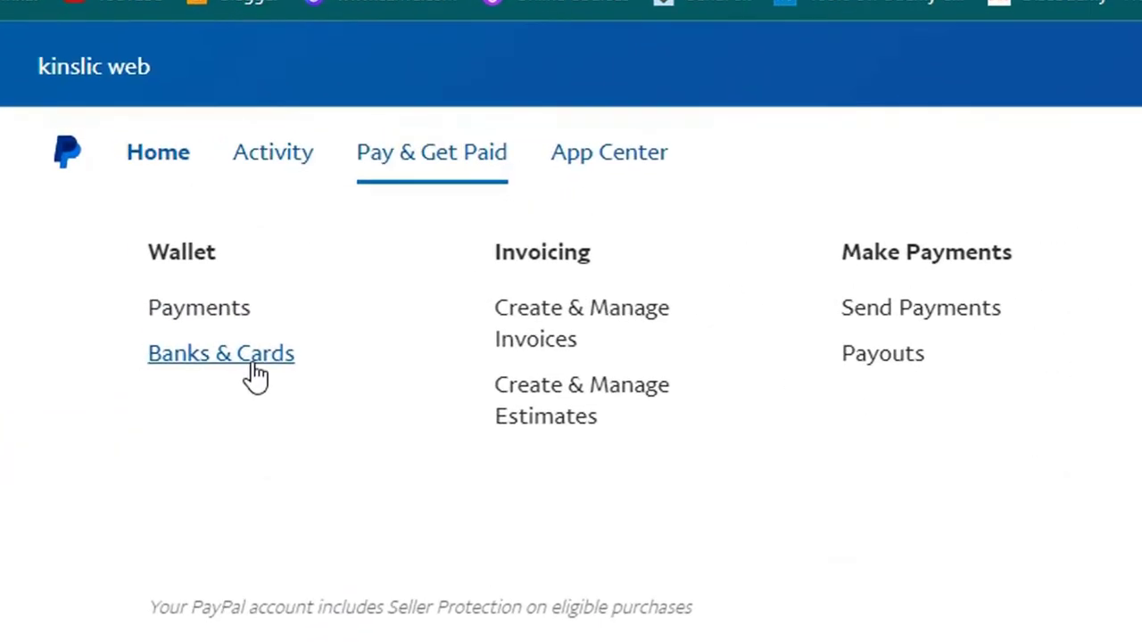
left_click(254, 364)
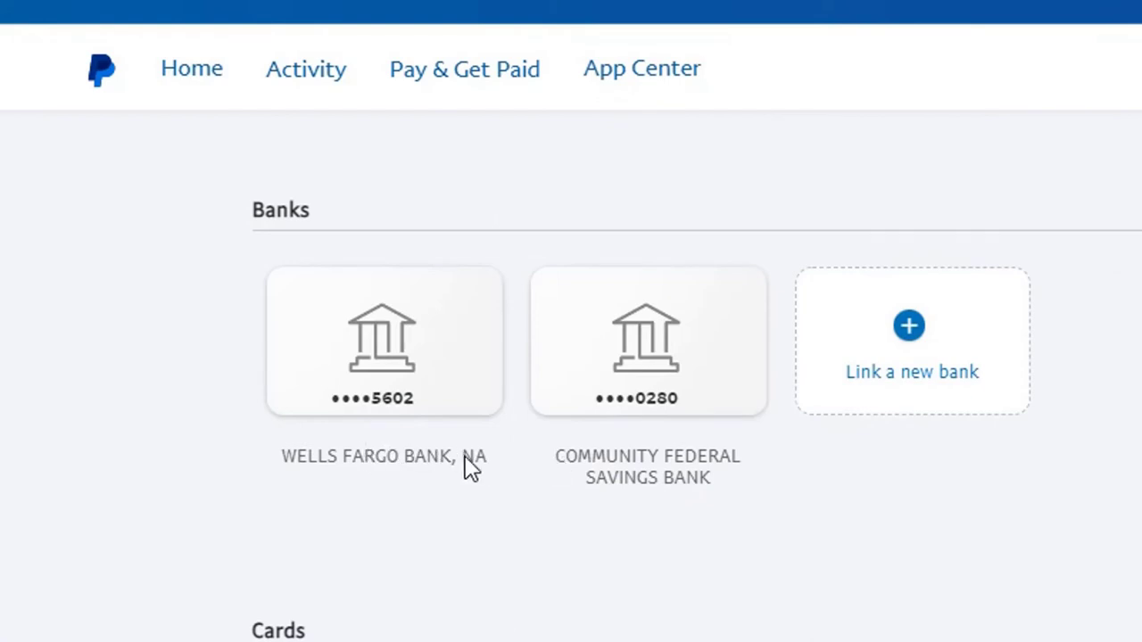
scroll(691, 478, "down", 1)
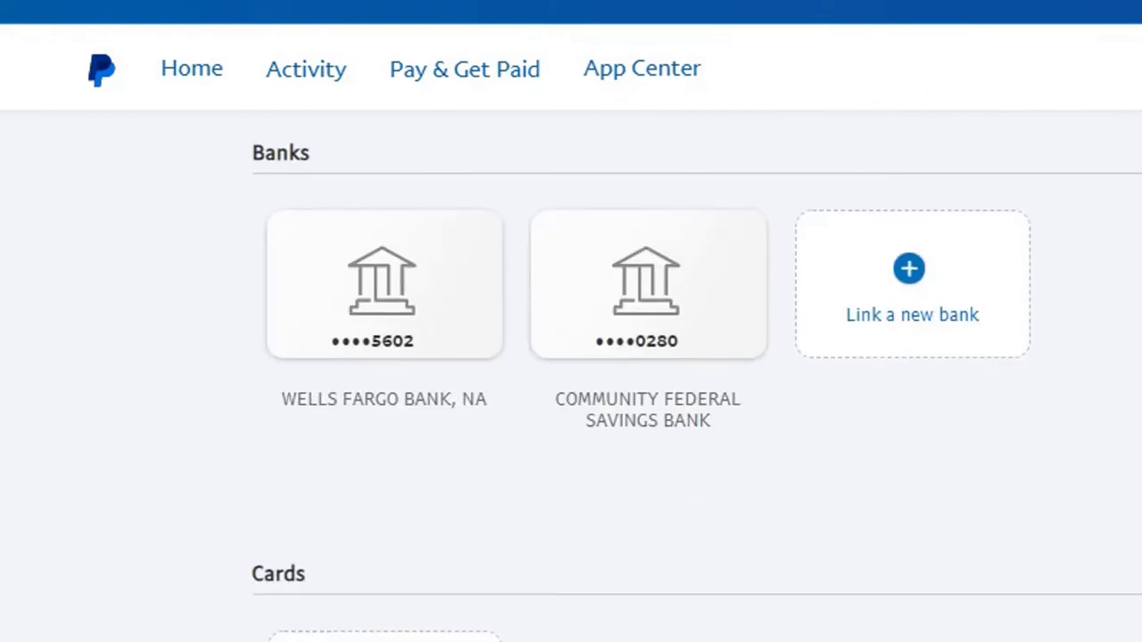
Start linking a new U.S. bank with Checking as the account type, rechecking Geegpay's USD details.
left_click(903, 348)
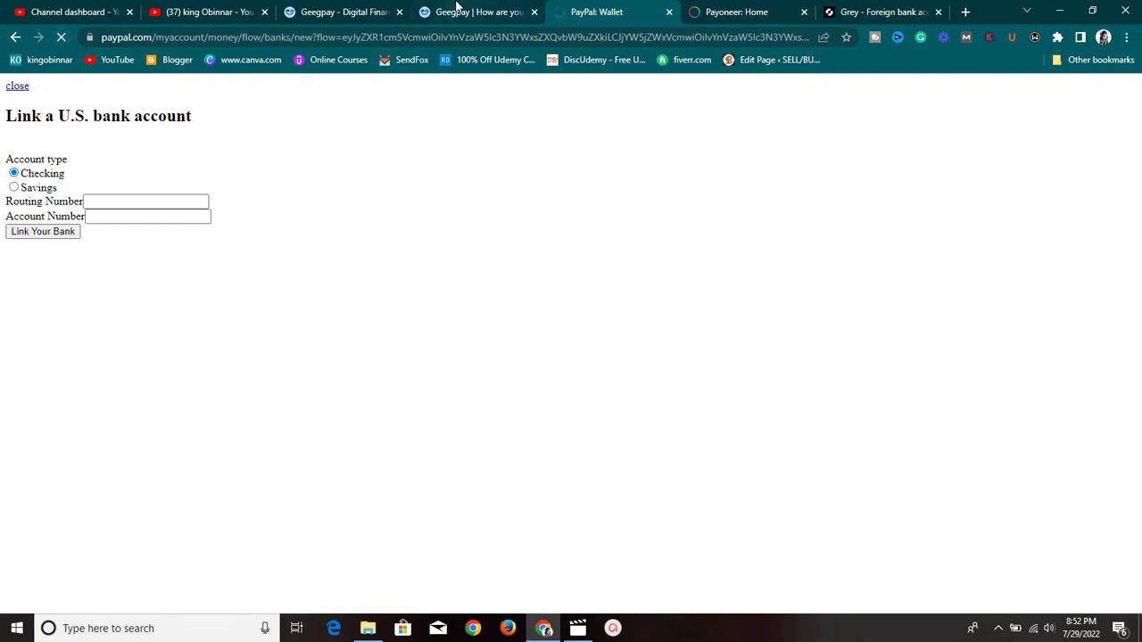
left_click(456, 5)
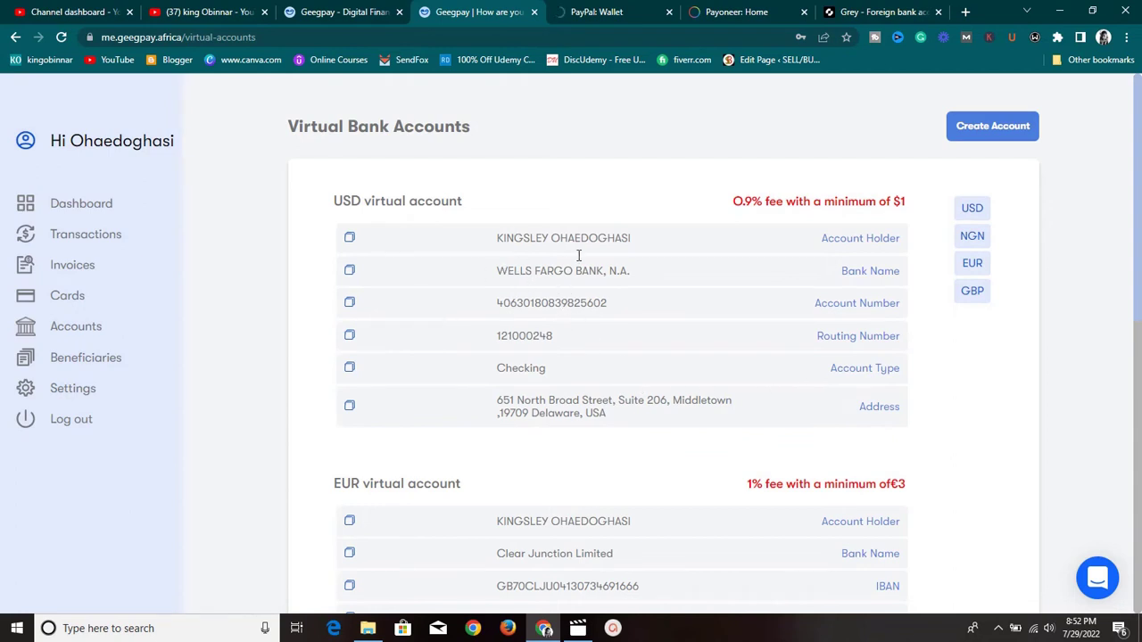
left_click(653, 9)
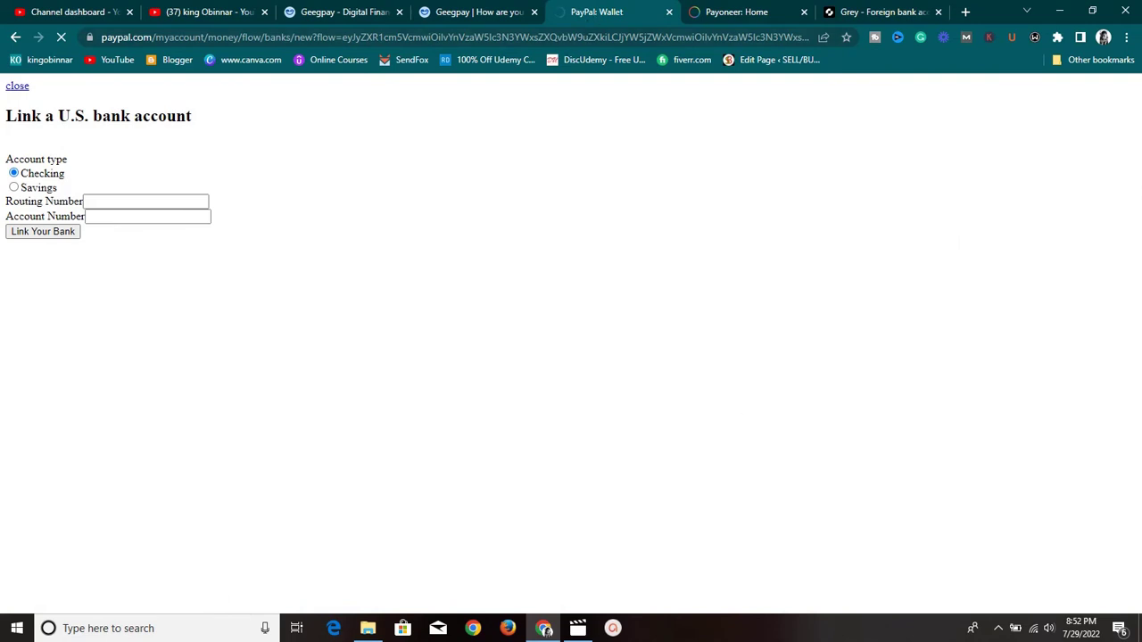
left_click(997, 628)
left_click(1026, 599)
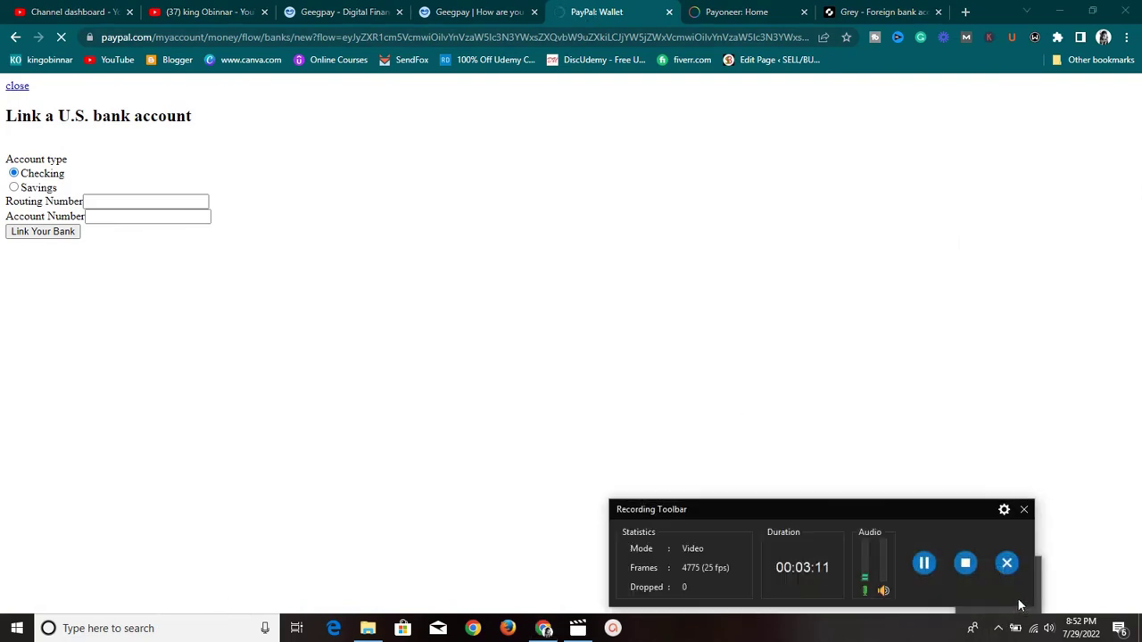
left_click(928, 565)
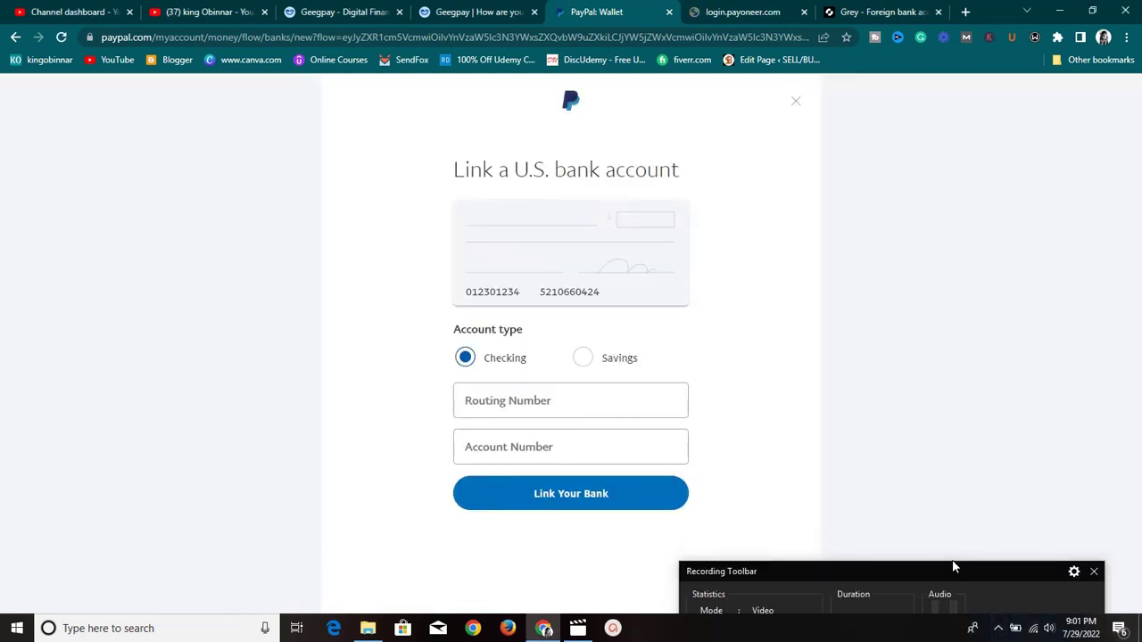
left_click_drag(968, 570, 999, 633)
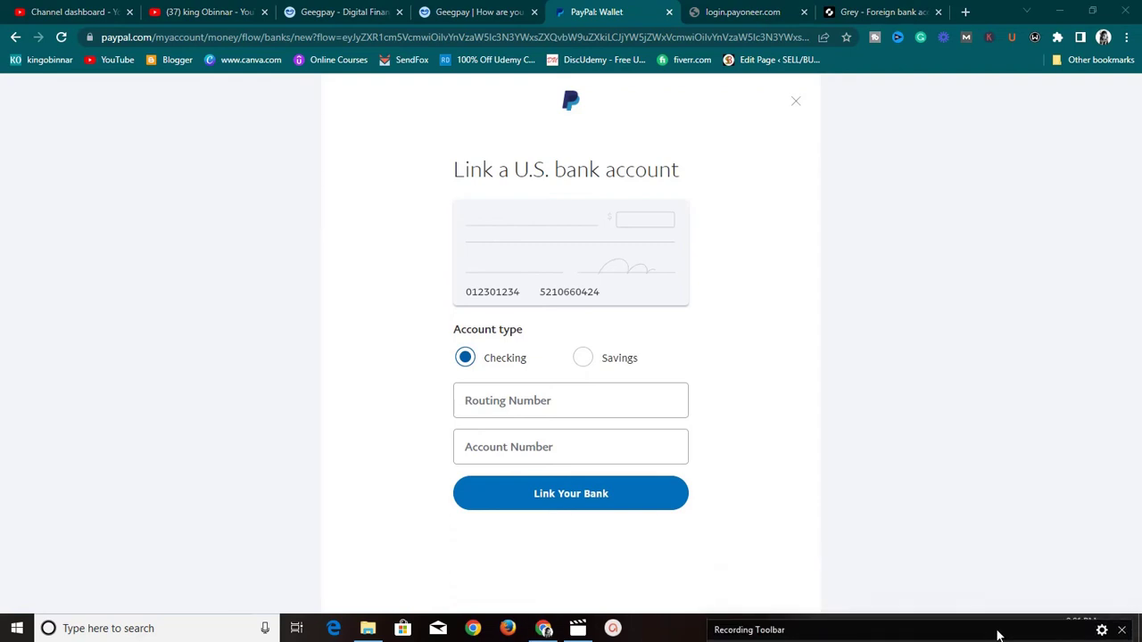
left_click(456, 13)
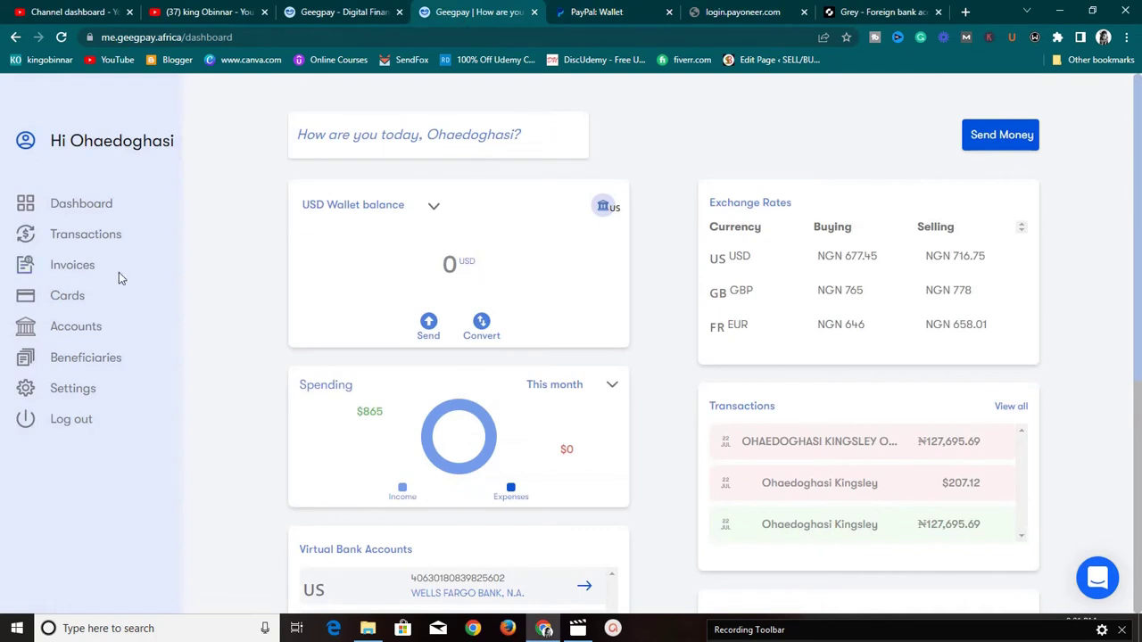
left_click(81, 340)
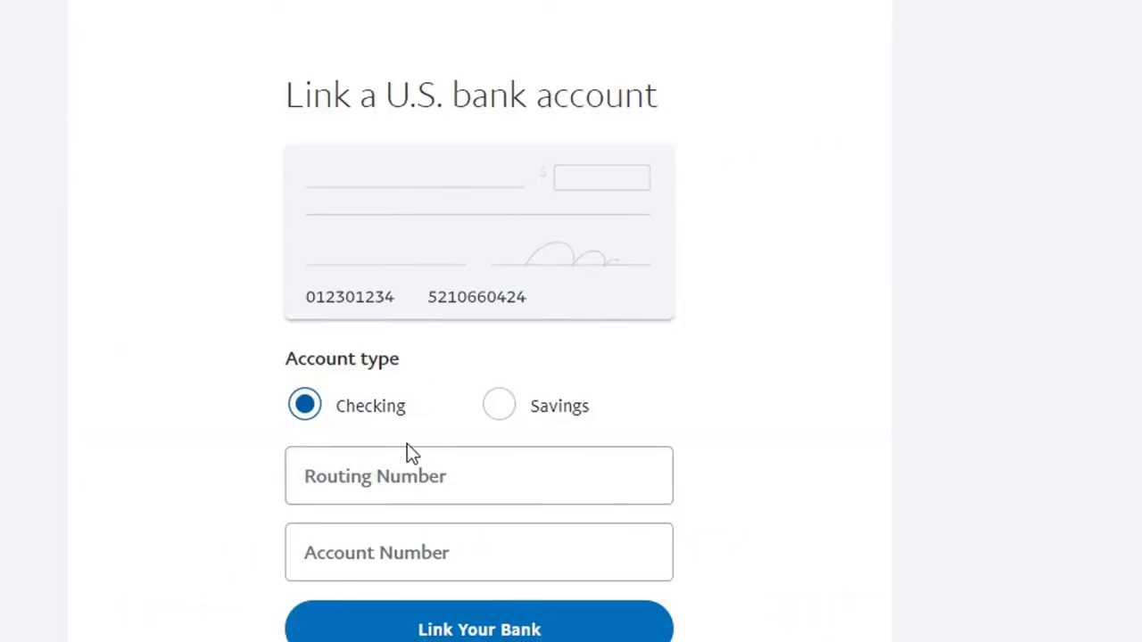
left_click(408, 549)
right_click(405, 557)
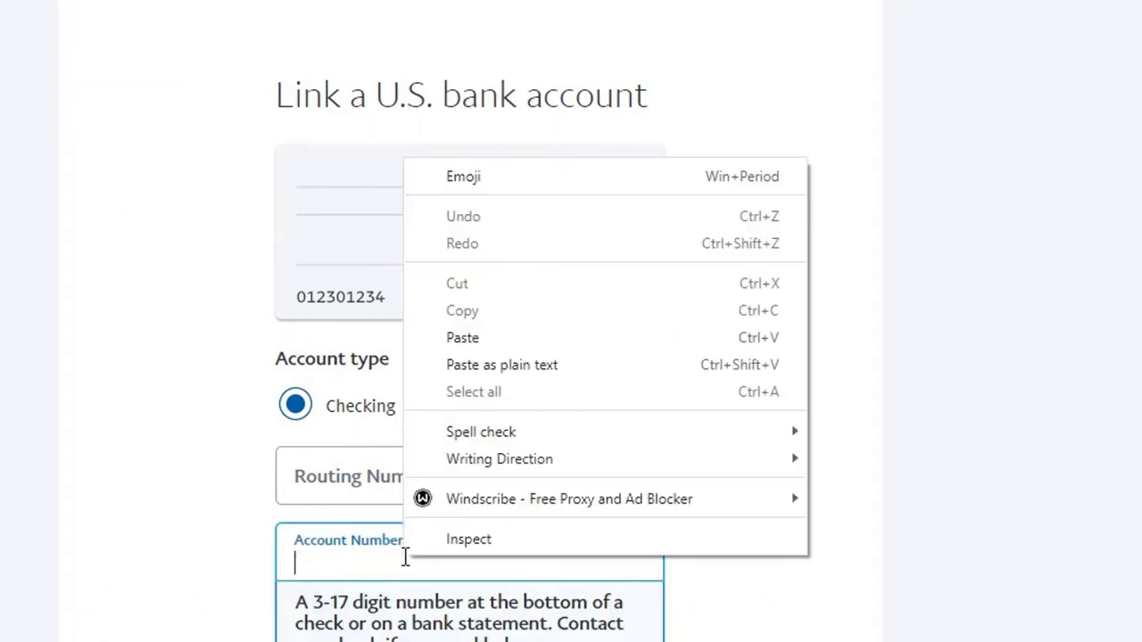
left_click(448, 338)
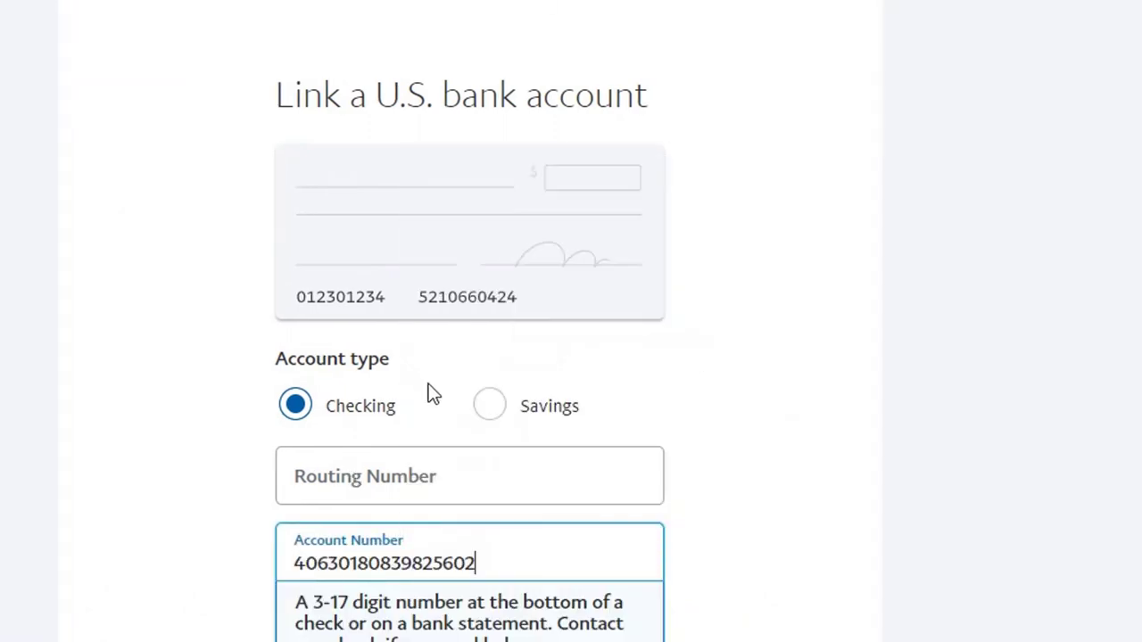
left_click(331, 487)
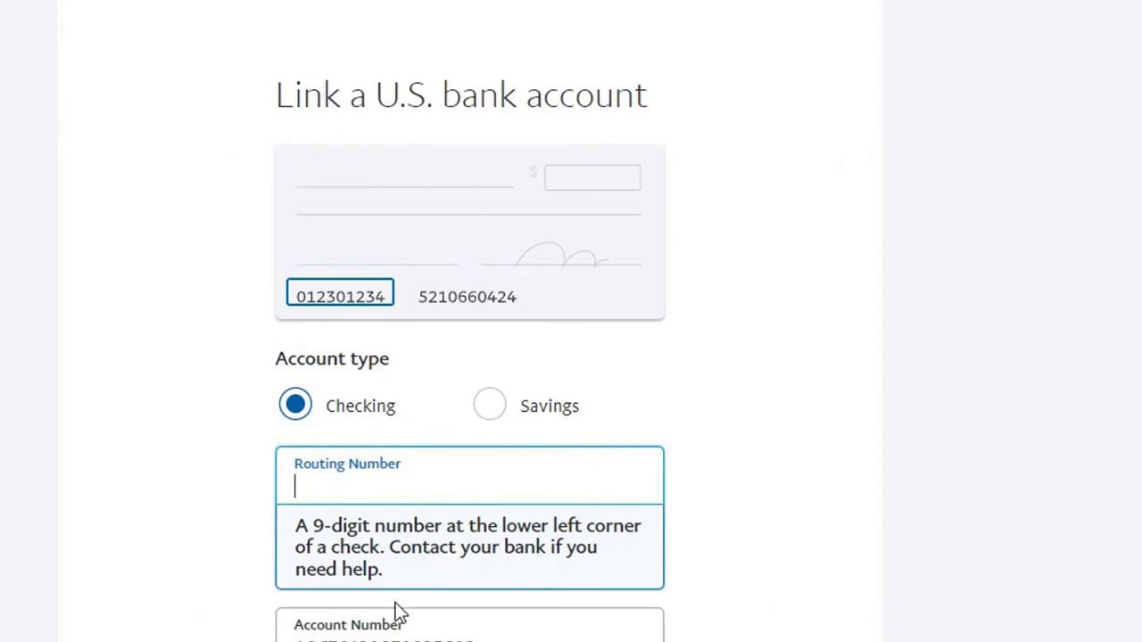
right_click(387, 502)
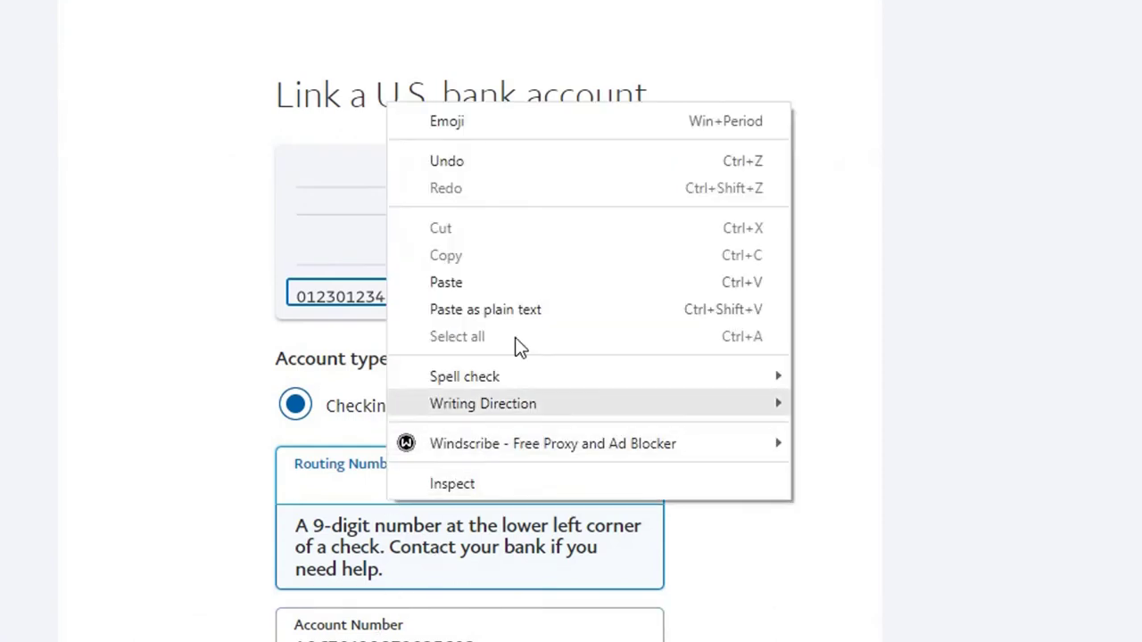
Paste 121000248 into the Routing Number field, identifying the bank as Wells Fargo.
left_click(499, 284)
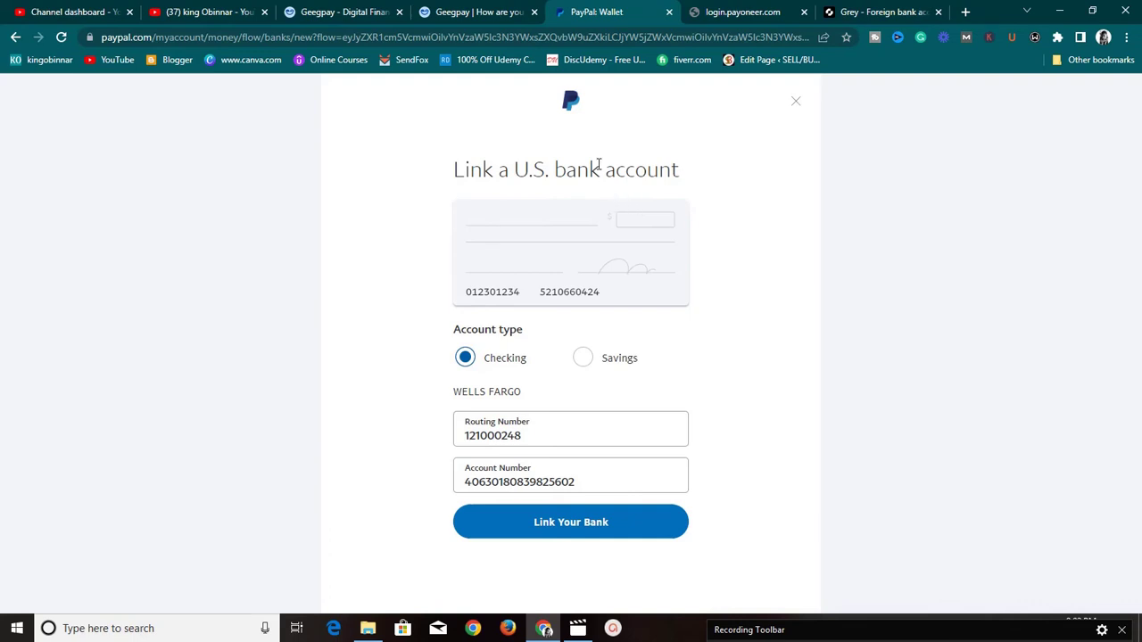
Switch to Geegpay Transactions to view the ₦127,695.69 bank transfer debit with ₦15 fee.
left_click(492, 11)
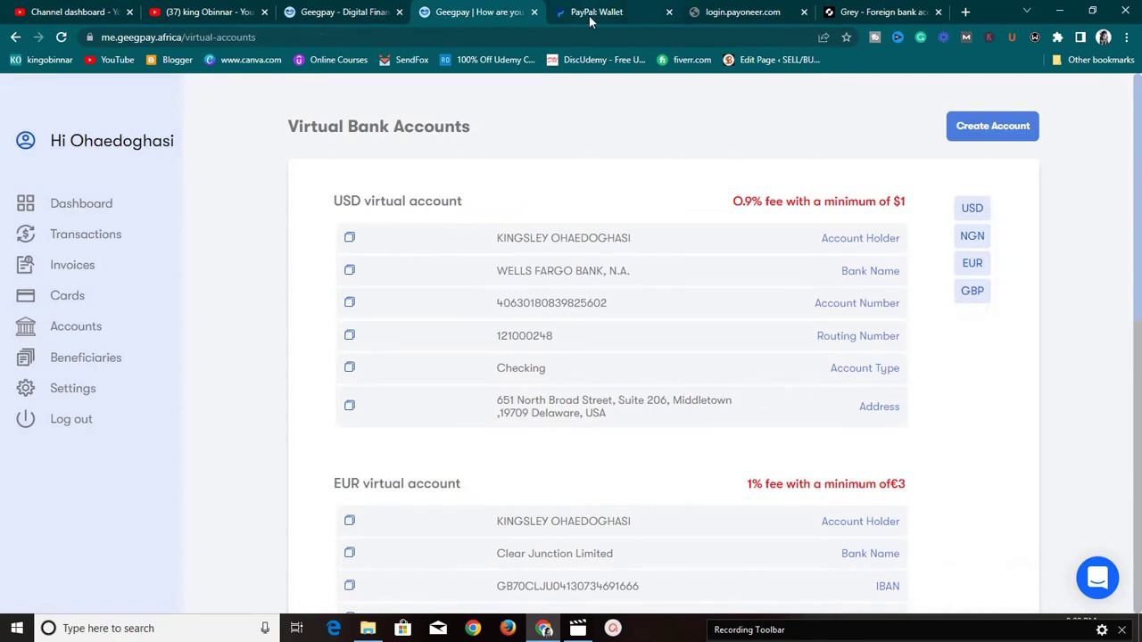
left_click(591, 17)
left_click(105, 238)
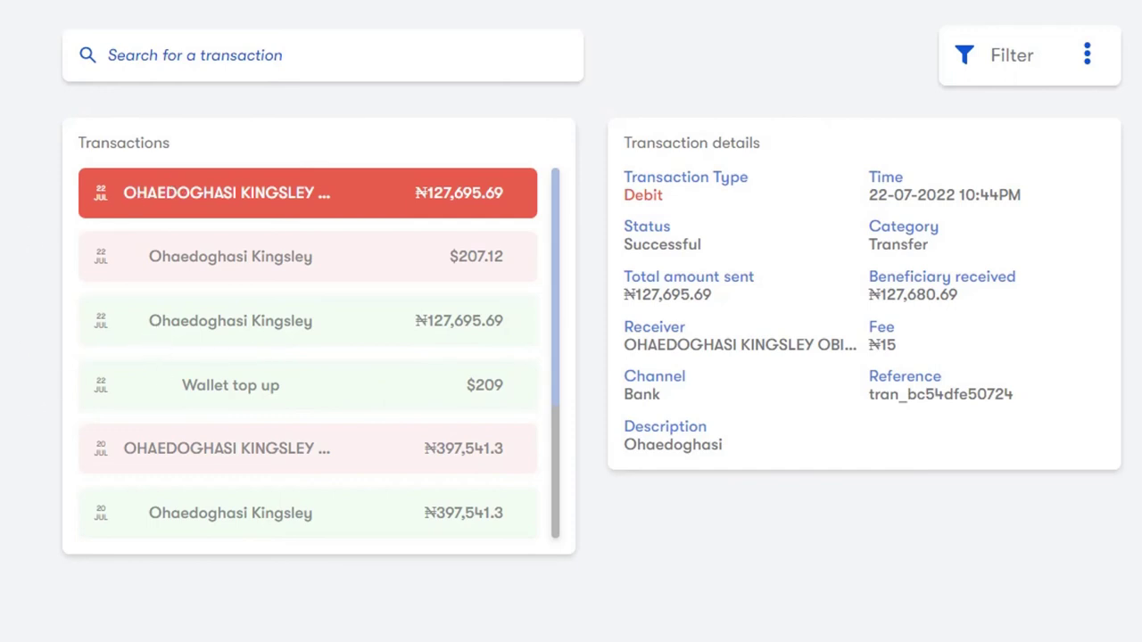
Go back to the Geegpay dashboard and review its USD balance, exchange rates and virtual accounts.
left_click(67, 204)
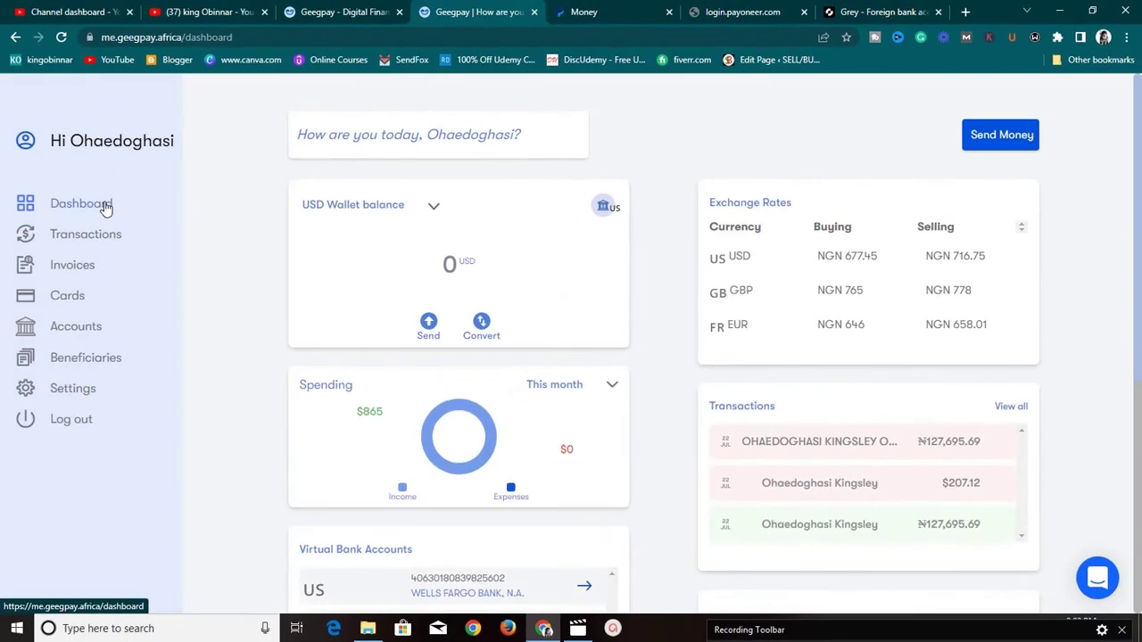
scroll(519, 401, "down", 1)
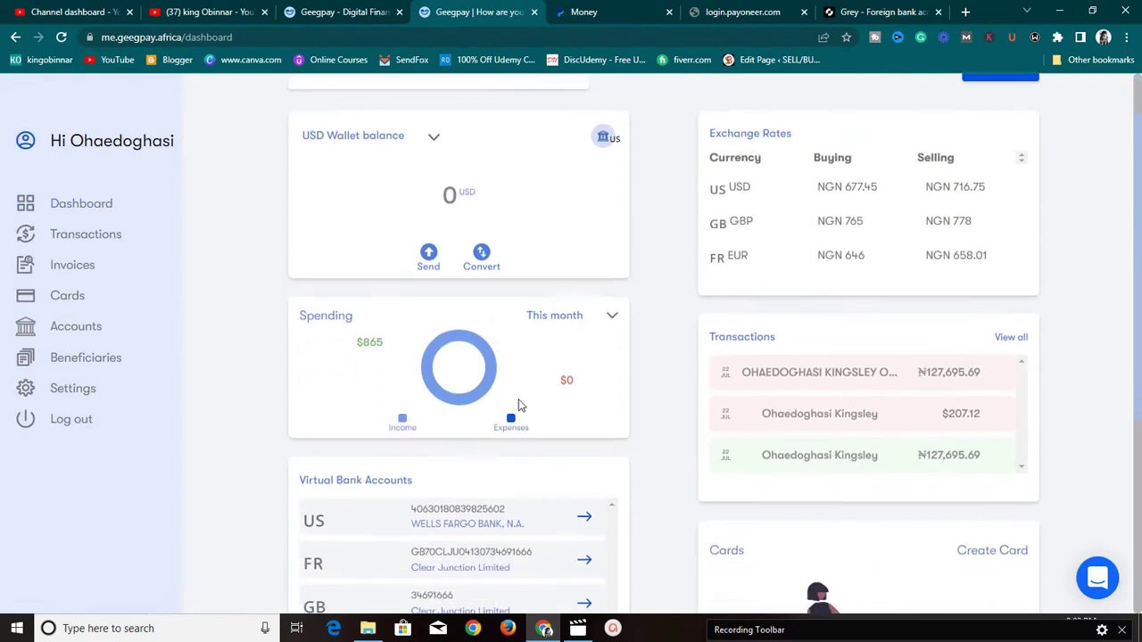
scroll(522, 406, "down", 2)
scroll(522, 406, "down", 1)
scroll(522, 406, "up", 2)
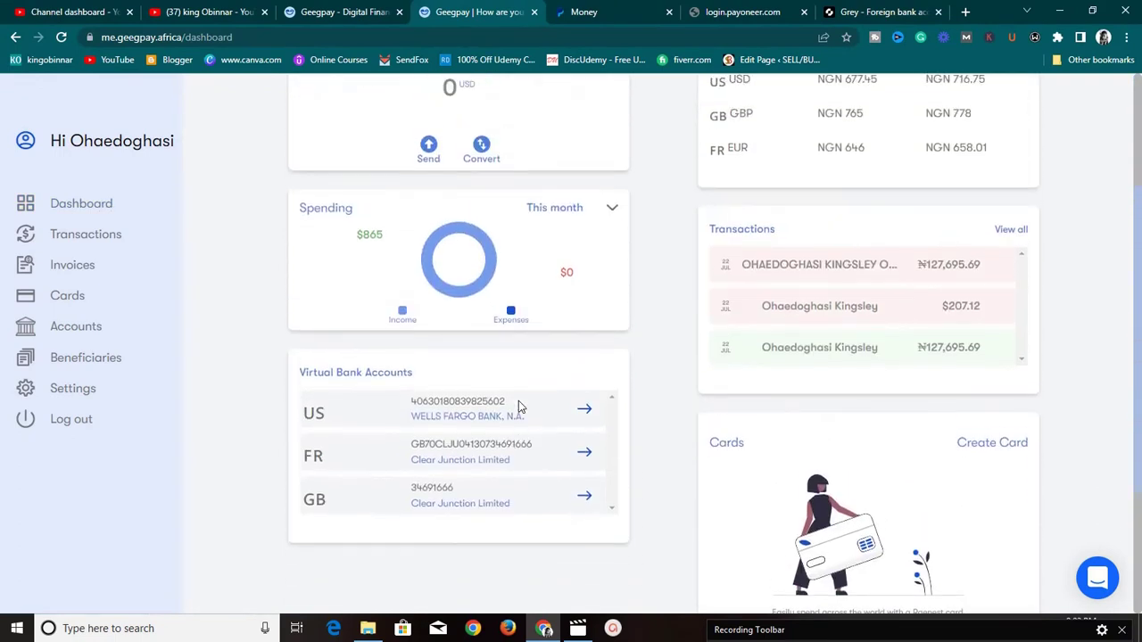
scroll(520, 403, "up", 3)
scroll(520, 410, "down", 3)
scroll(521, 419, "down", 2)
scroll(519, 417, "up", 3)
scroll(515, 413, "up", 2)
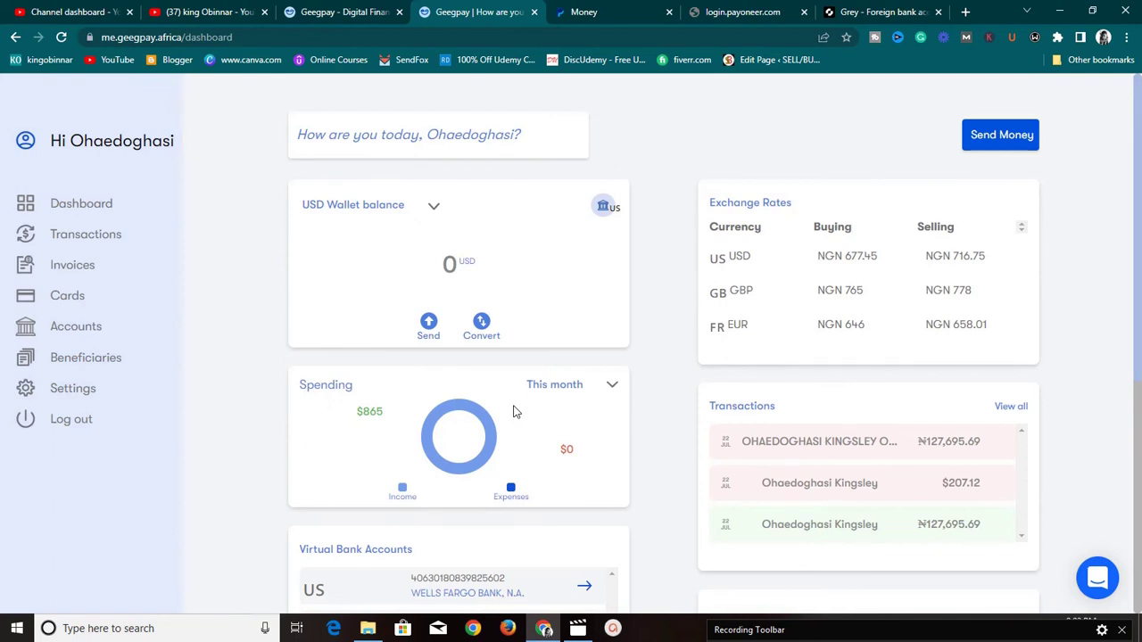
scroll(554, 388, "down", 1)
scroll(557, 385, "up", 1)
Glance at the PayPal home dashboard, then return to Geegpay's dashboard.
left_click(603, 18)
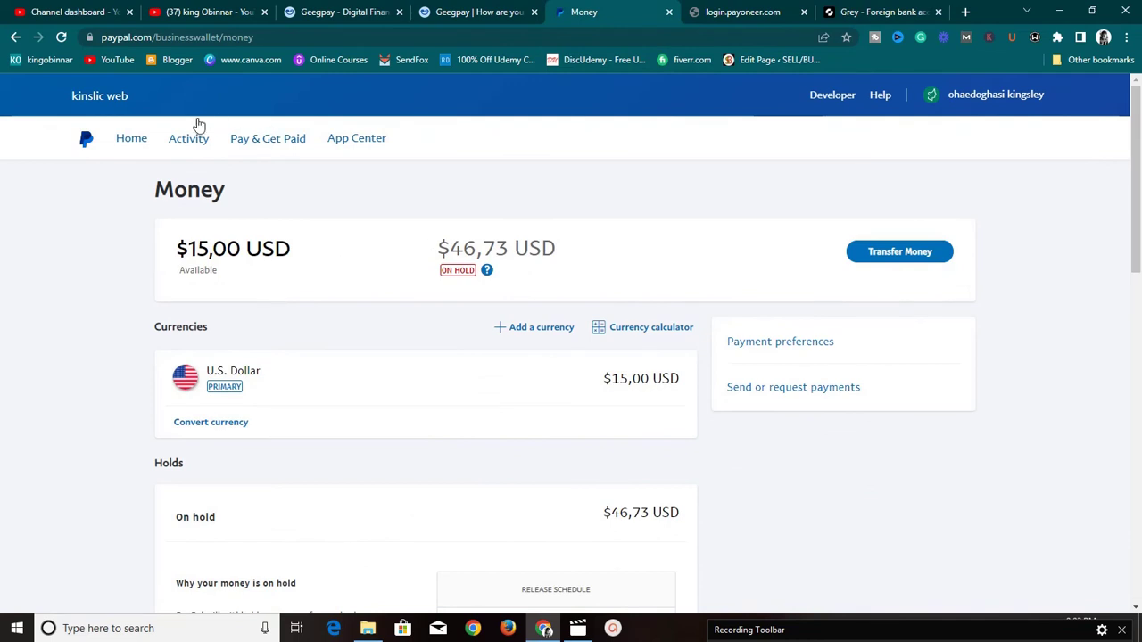
left_click(129, 140)
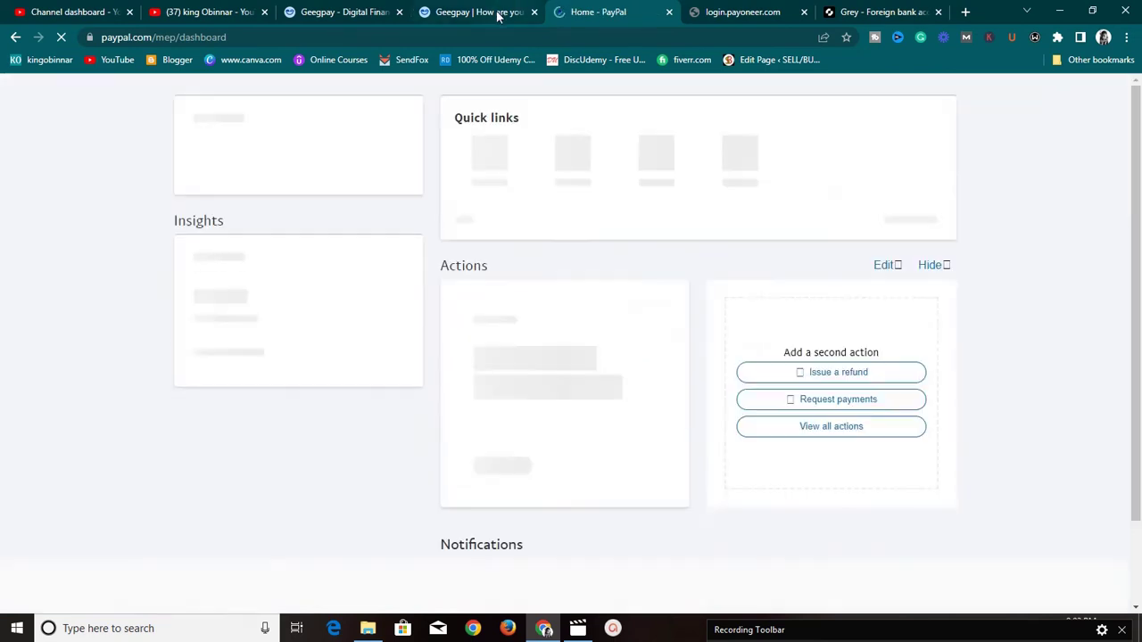
left_click(522, 10)
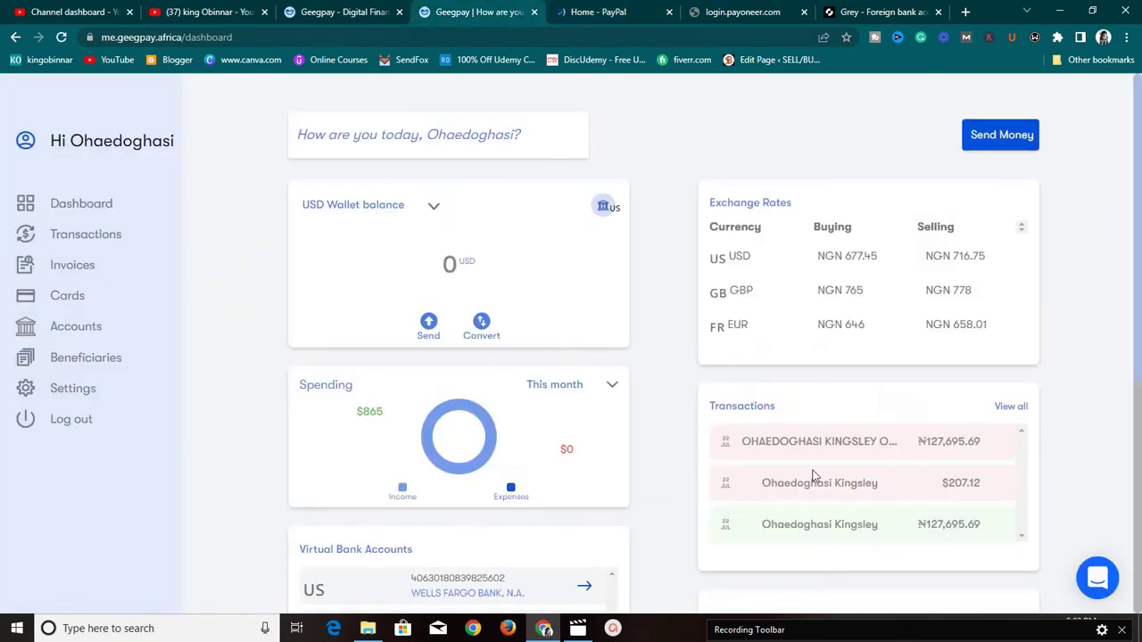
scroll(844, 526, "down", 1)
scroll(844, 526, "up", 1)
Compare Grey's €0.00, £0.00, $0.01 balances and ₦681/₦706 rates with Geegpay's dashboard.
left_click(855, 9)
scroll(850, 426, "down", 2)
scroll(850, 425, "down", 2)
scroll(851, 425, "down", 2)
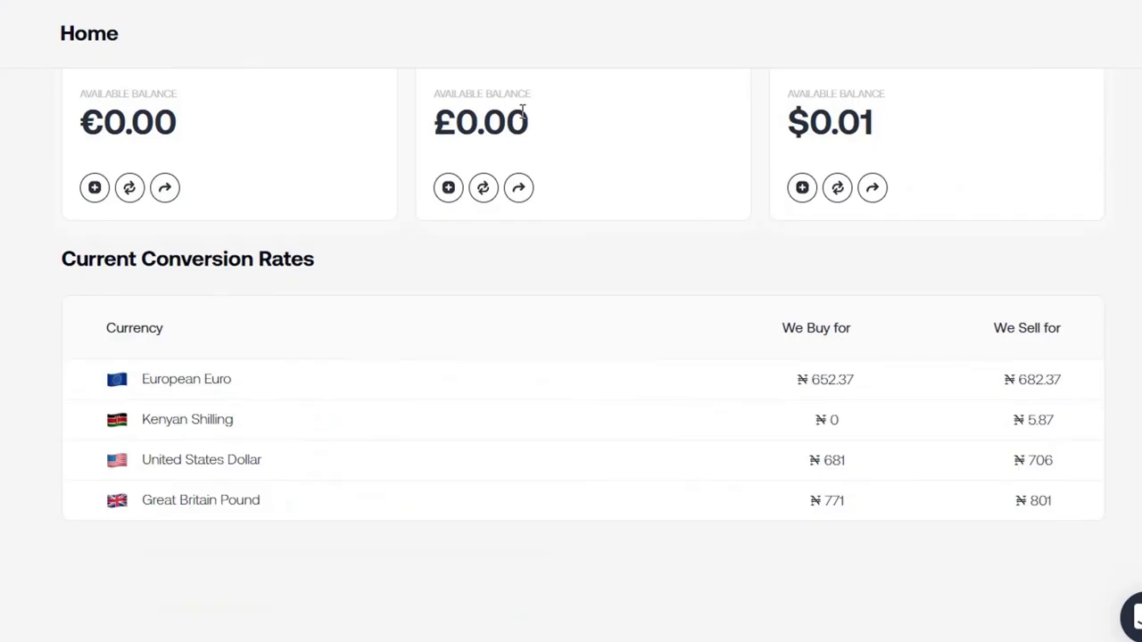
scroll(481, 453, "up", 1)
scroll(428, 500, "down", 1)
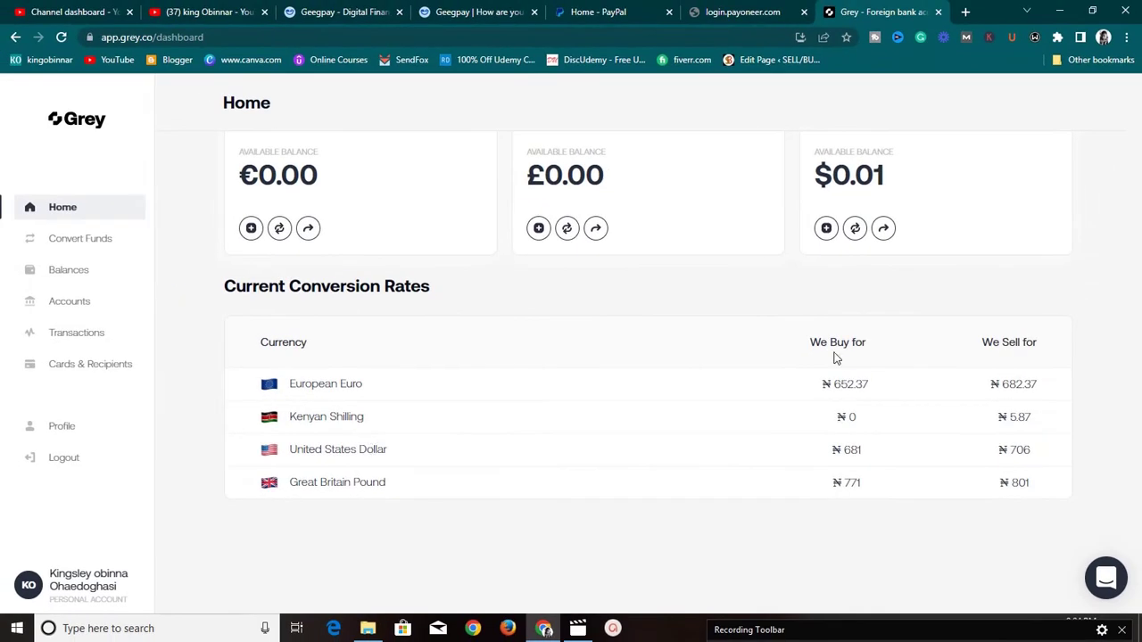
left_click(489, 11)
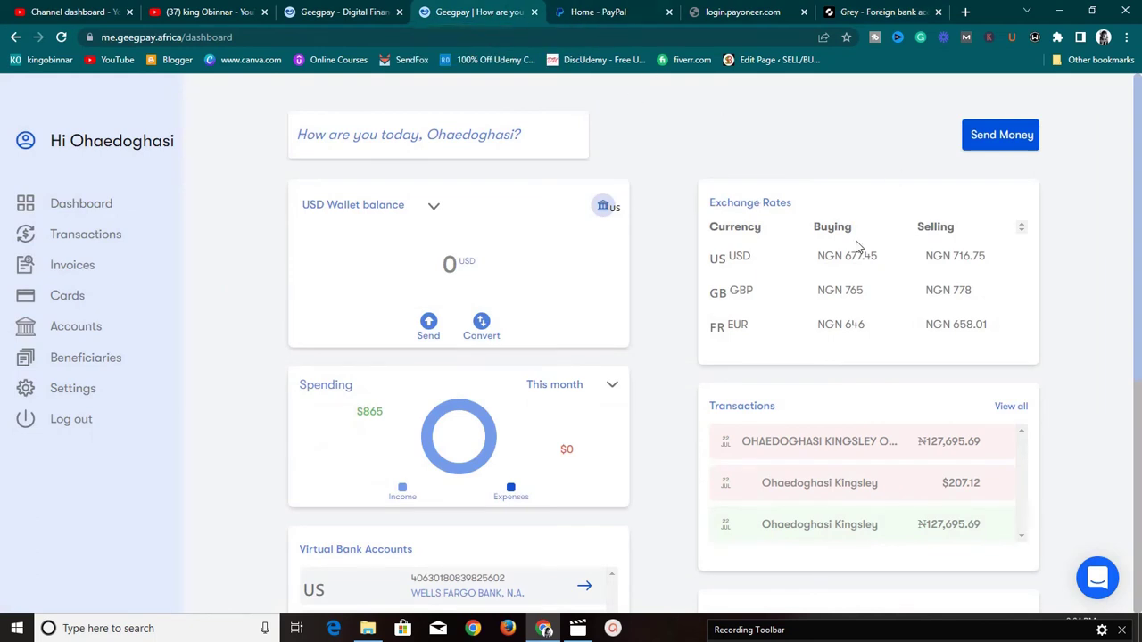
Sign in to Payoneer with the saved credentials to load the 529.80 USD Home page.
left_click(742, 12)
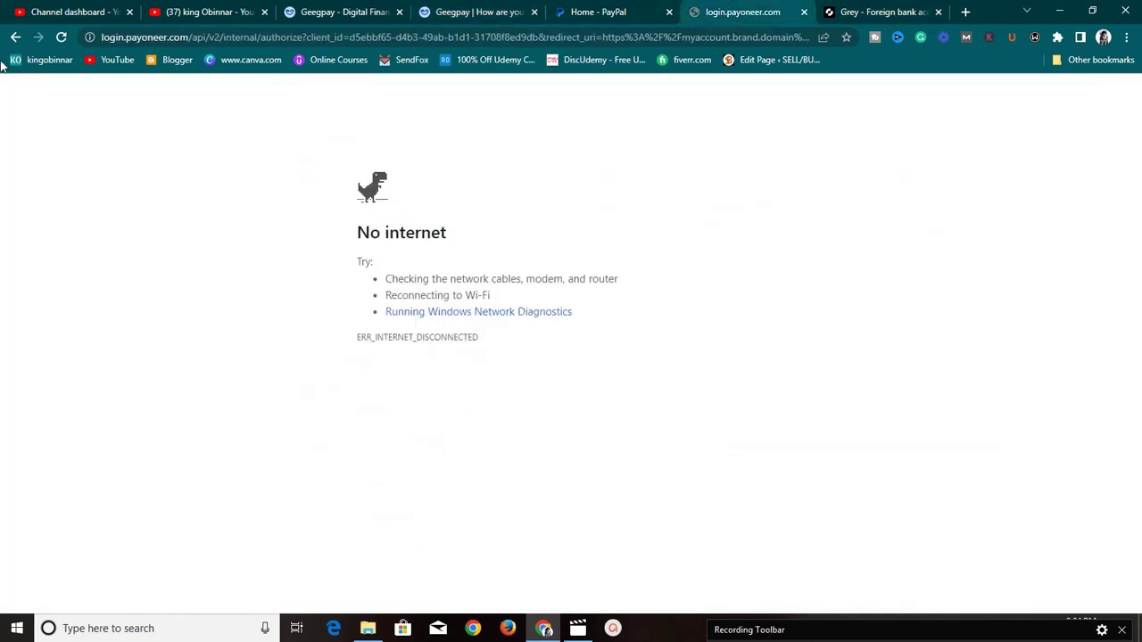
left_click(633, 9)
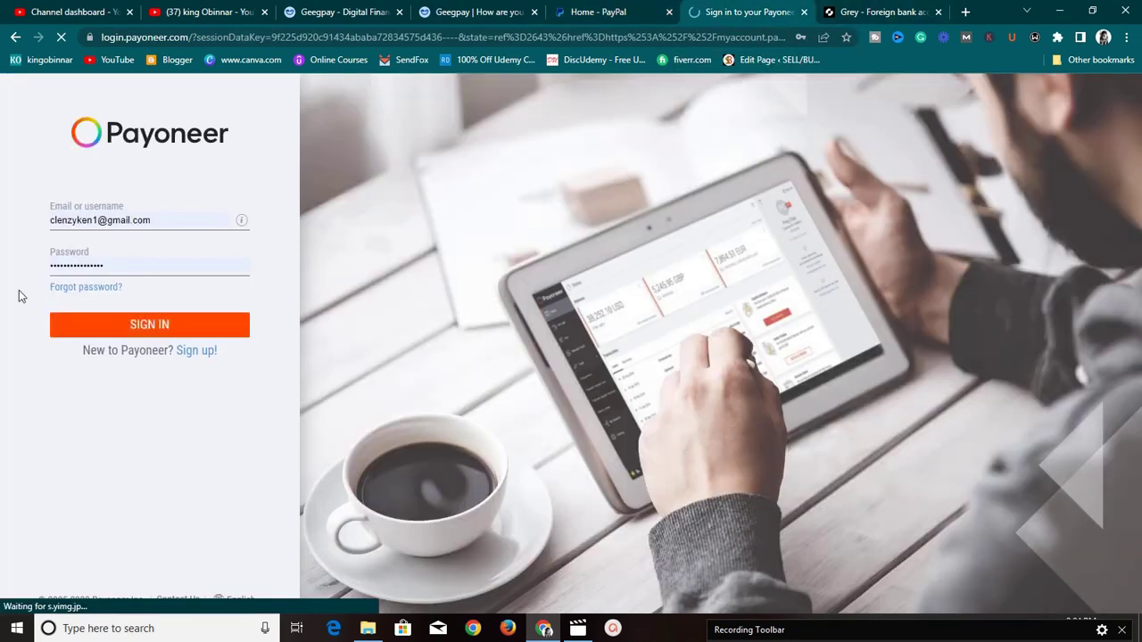
left_click(102, 333)
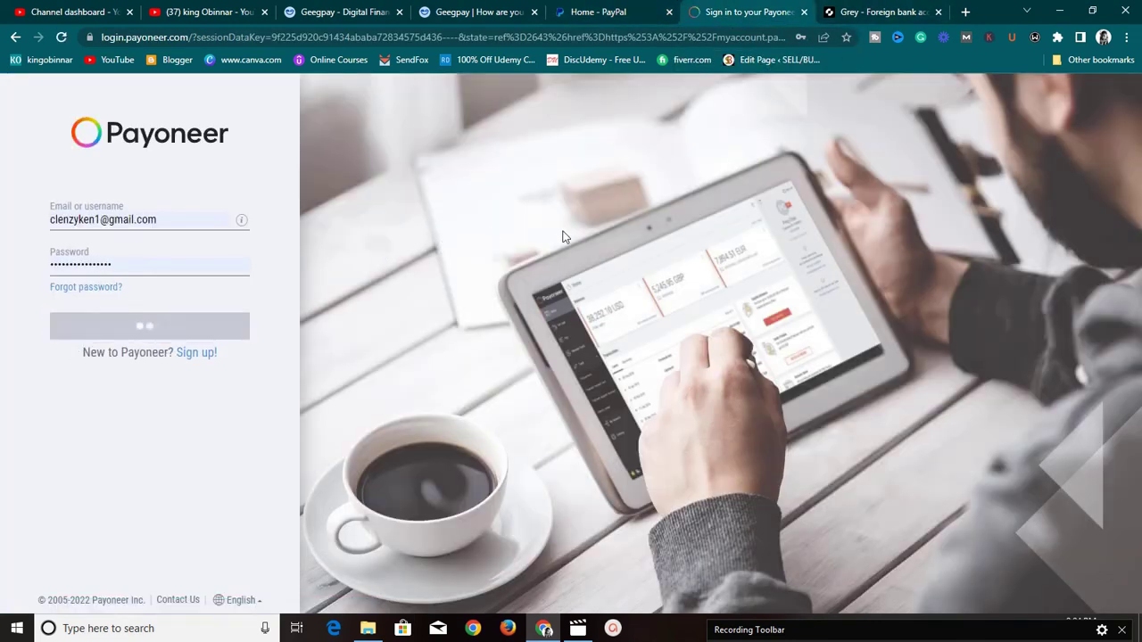
left_click(867, 9)
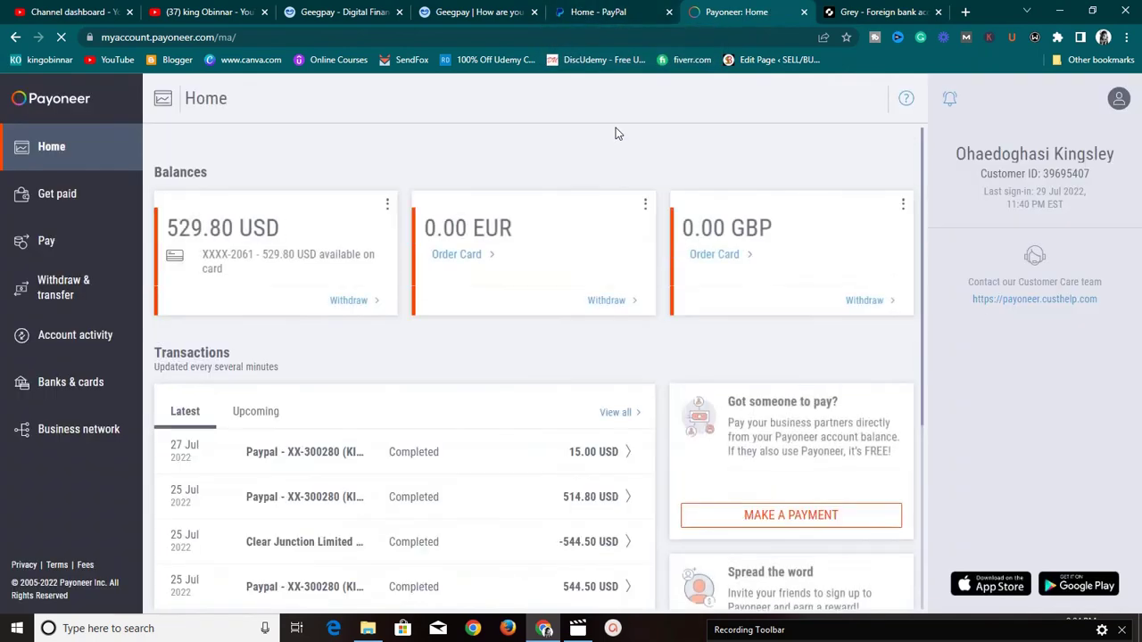
scroll(523, 561, "down", 2)
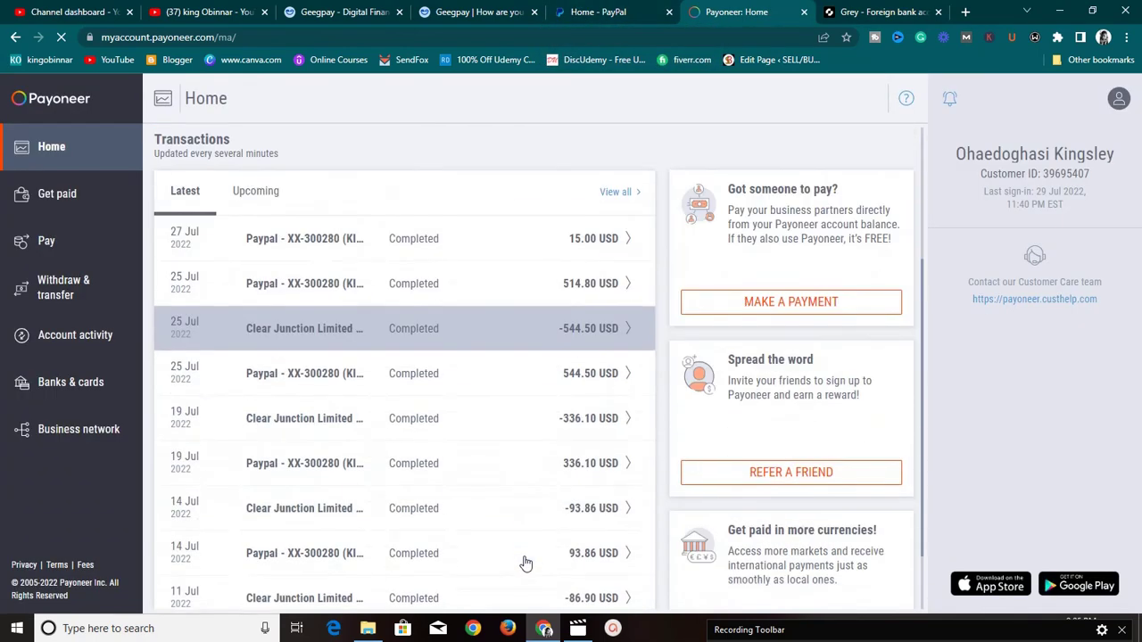
scroll(527, 562, "down", 1)
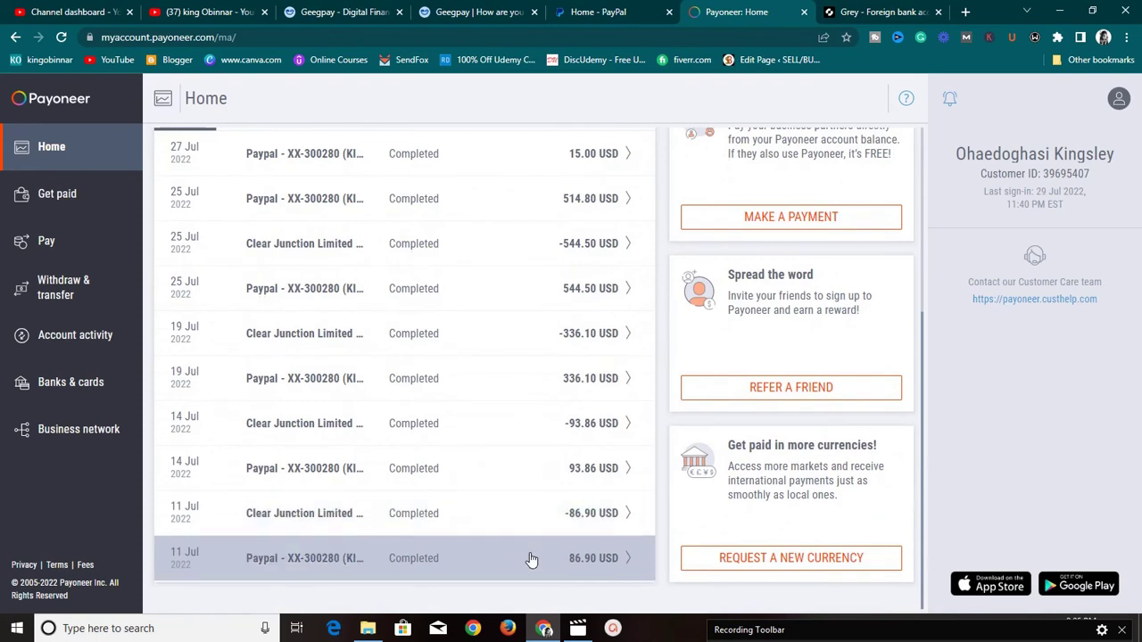
scroll(531, 559, "up", 3)
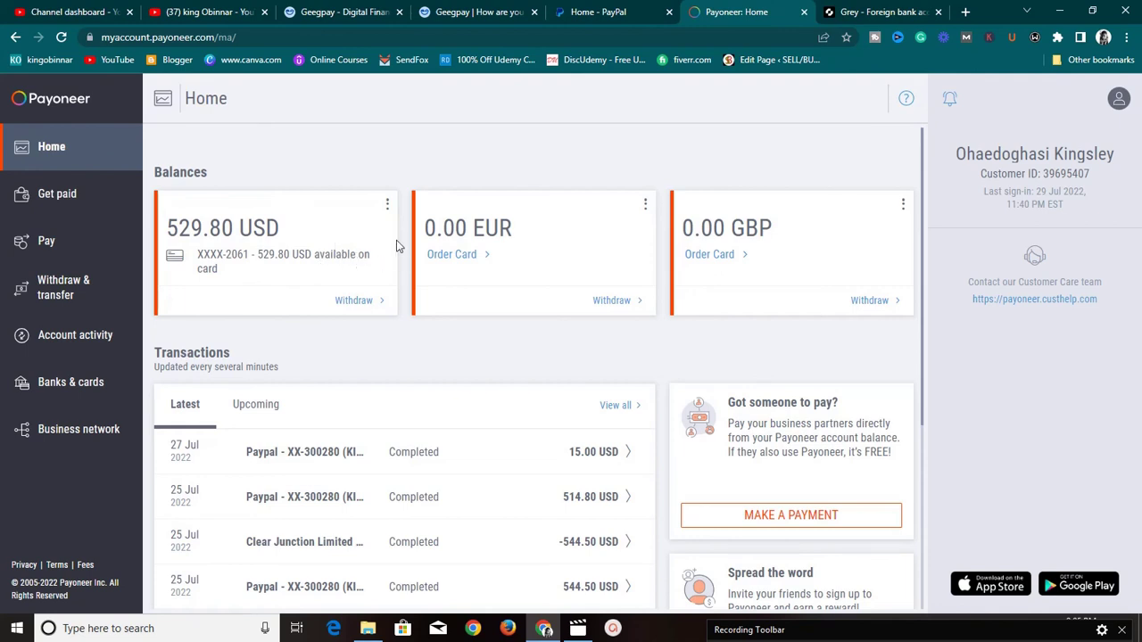
Review PayPal Home's $15.00 available balance and its recent payments and bank transfers.
left_click(615, 22)
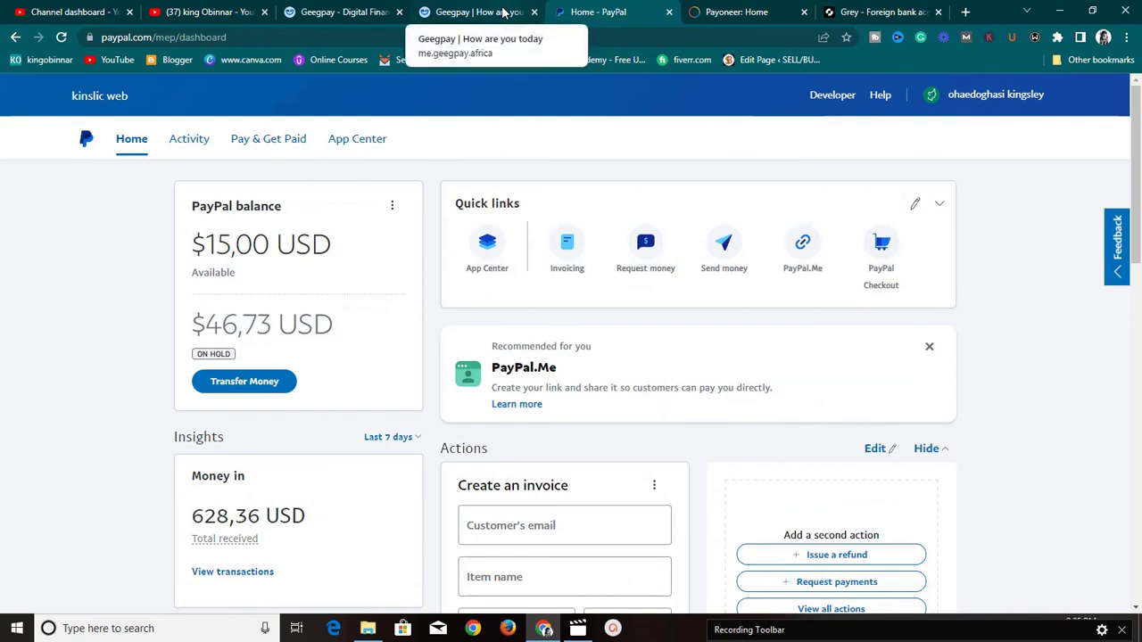
scroll(357, 357, "down", 5)
scroll(376, 361, "down", 2)
scroll(376, 365, "down", 3)
scroll(375, 366, "down", 4)
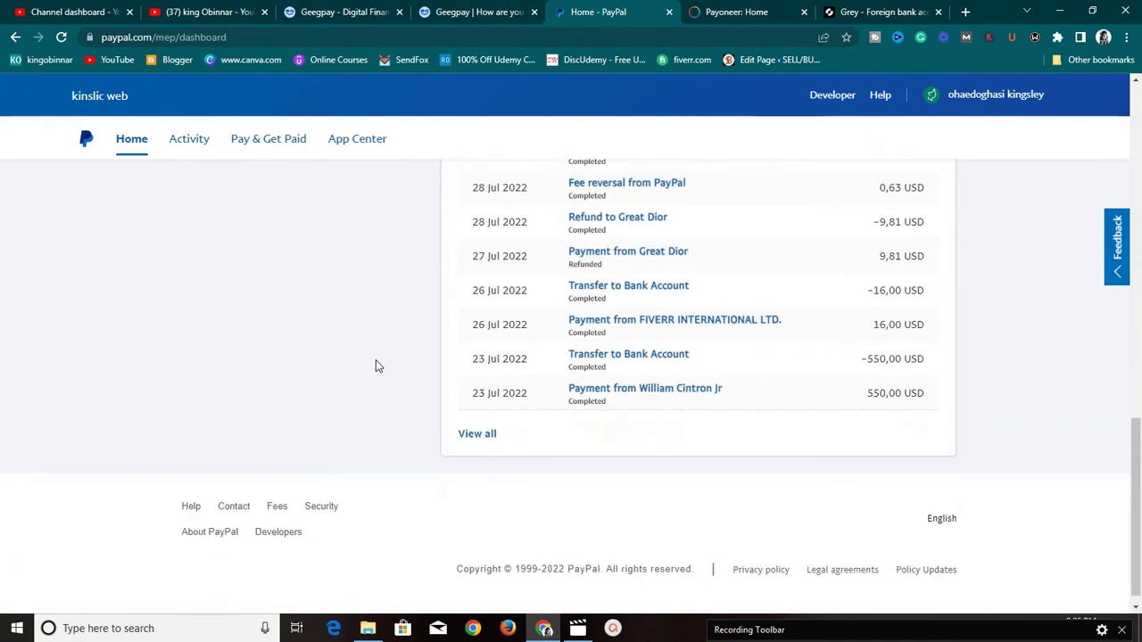
scroll(382, 267, "up", 1)
scroll(384, 269, "up", 1)
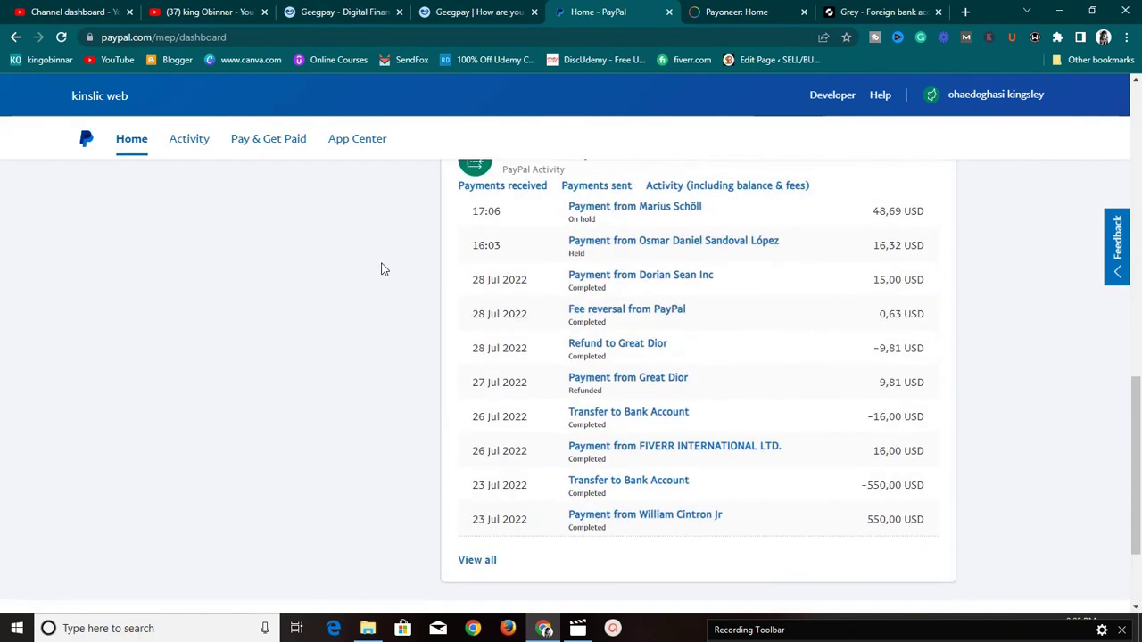
scroll(343, 541, "up", 2)
scroll(348, 545, "up", 3)
scroll(347, 542, "up", 2)
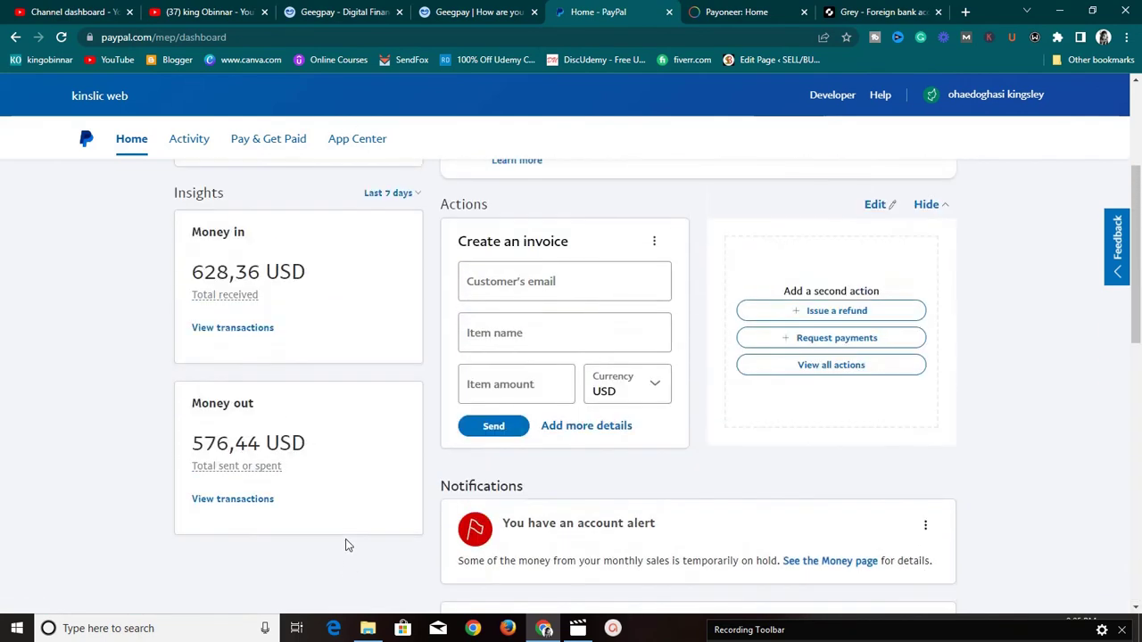
scroll(352, 522, "up", 2)
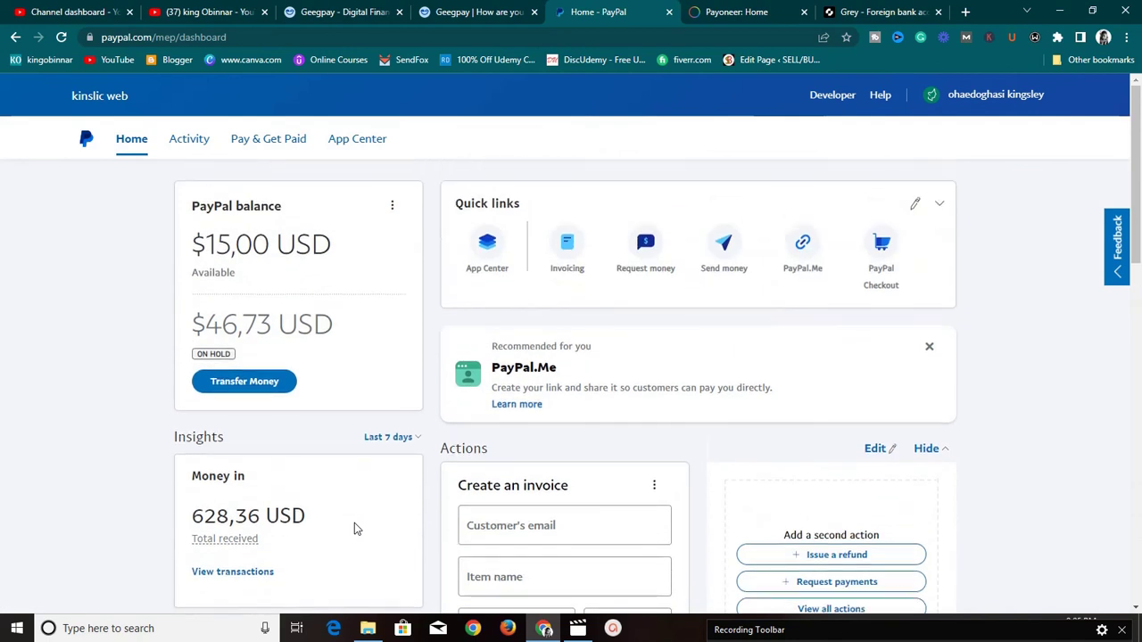